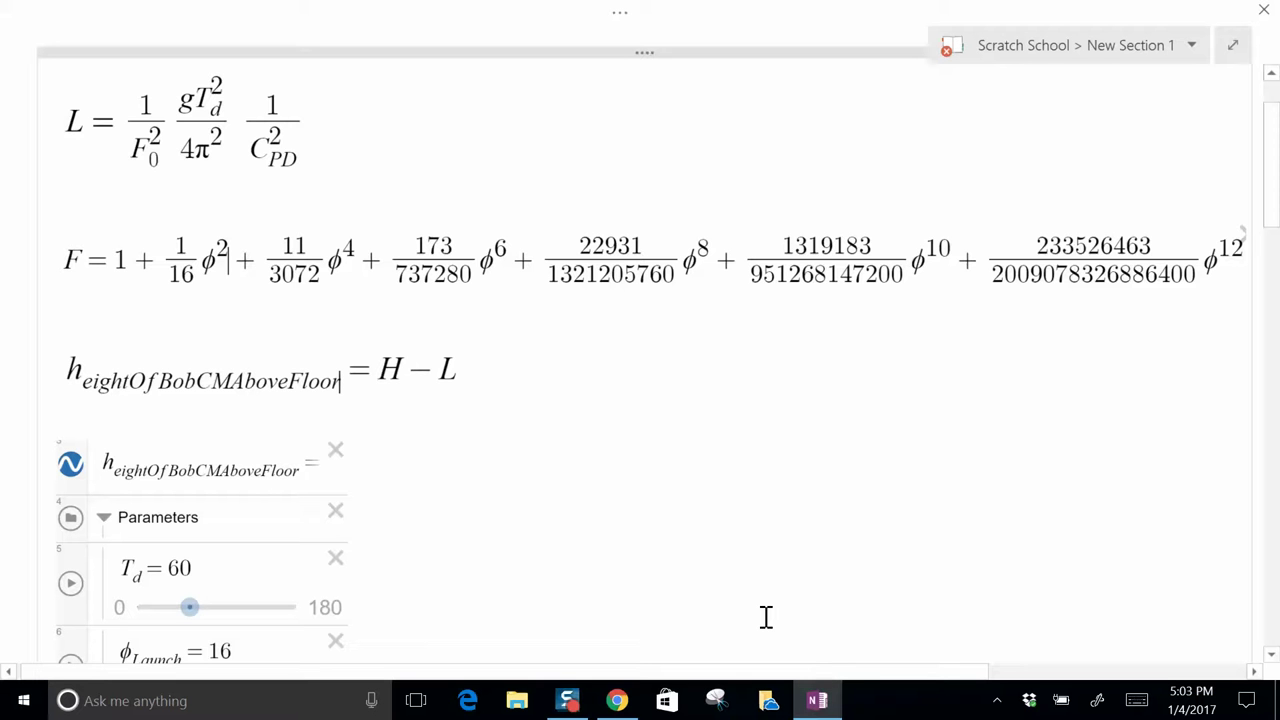
# Look over the data table and graph, then deselect the L equation
pyautogui.scroll(-5, 766, 617)
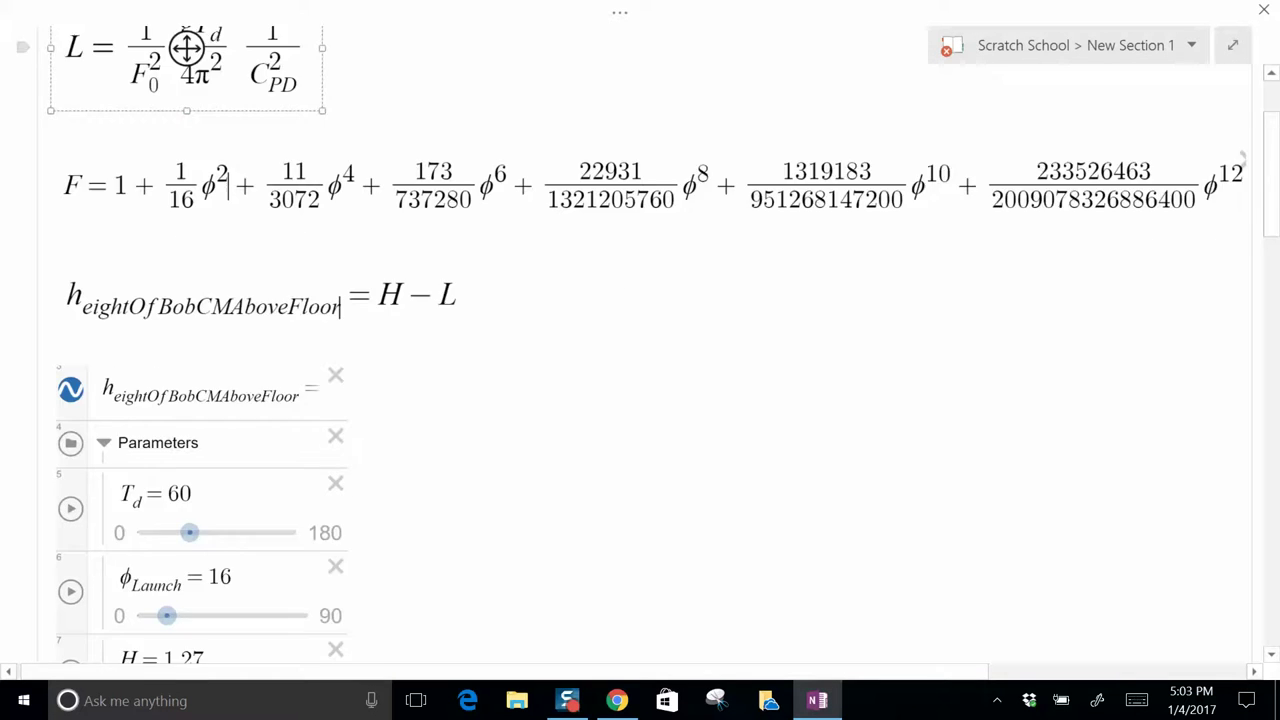
pyautogui.scroll(-8, 640, 360)
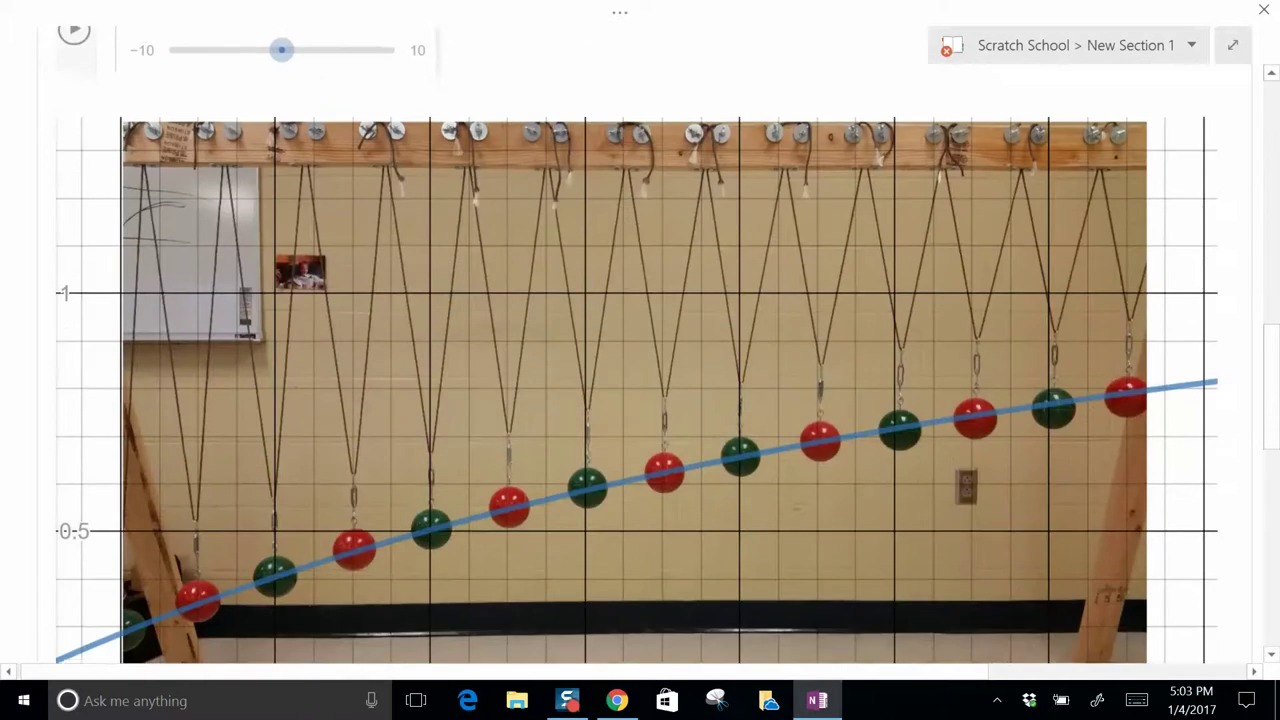
pyautogui.scroll(-3, 640, 360)
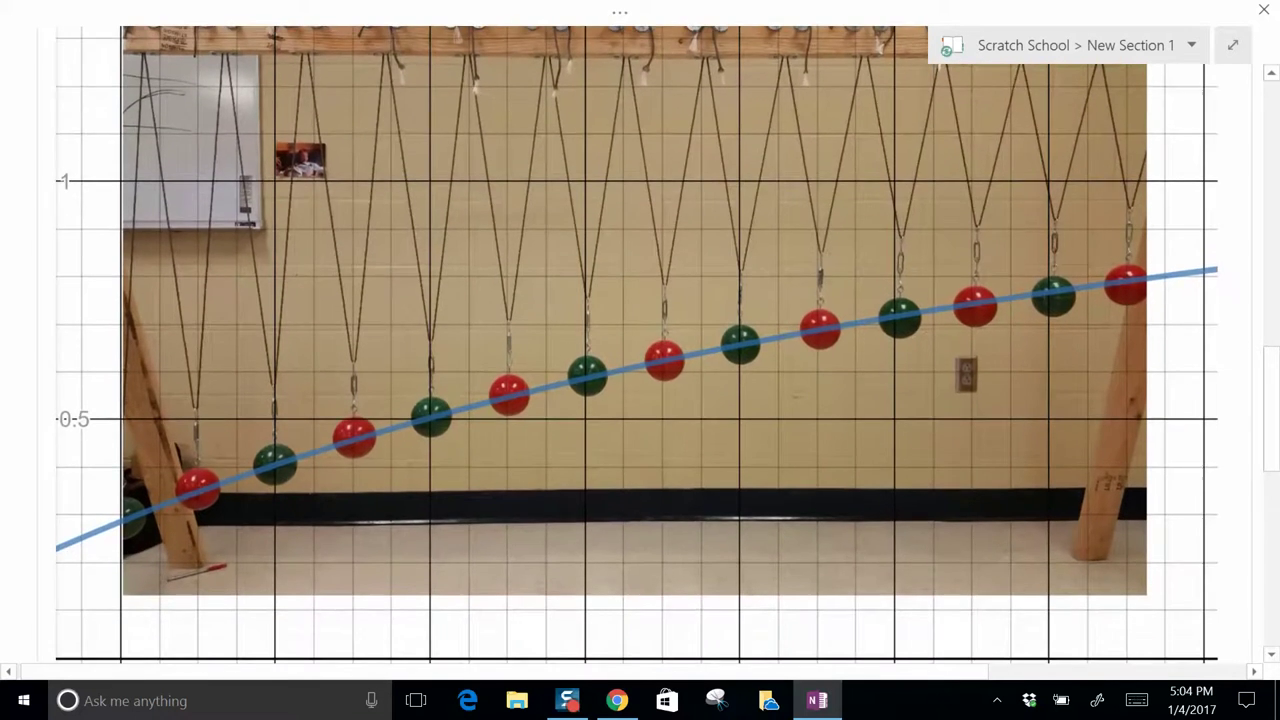
pyautogui.scroll(1, 640, 360)
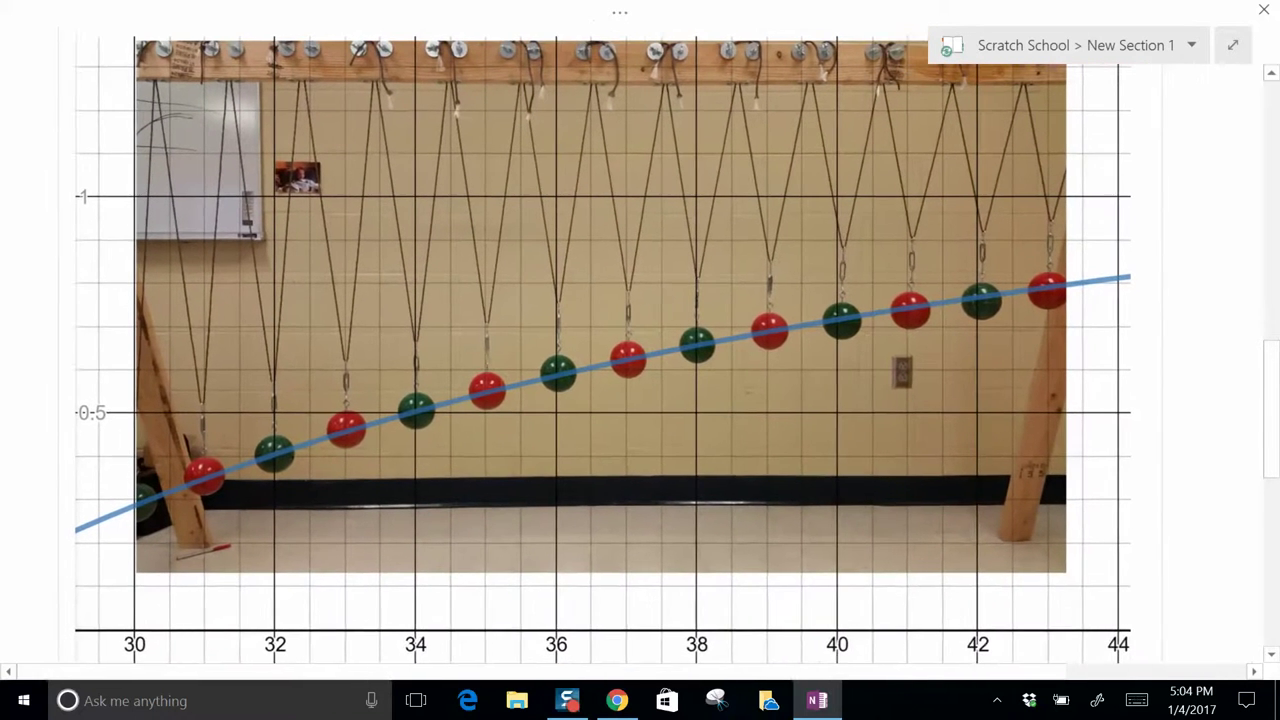
pyautogui.scroll(1, 640, 360)
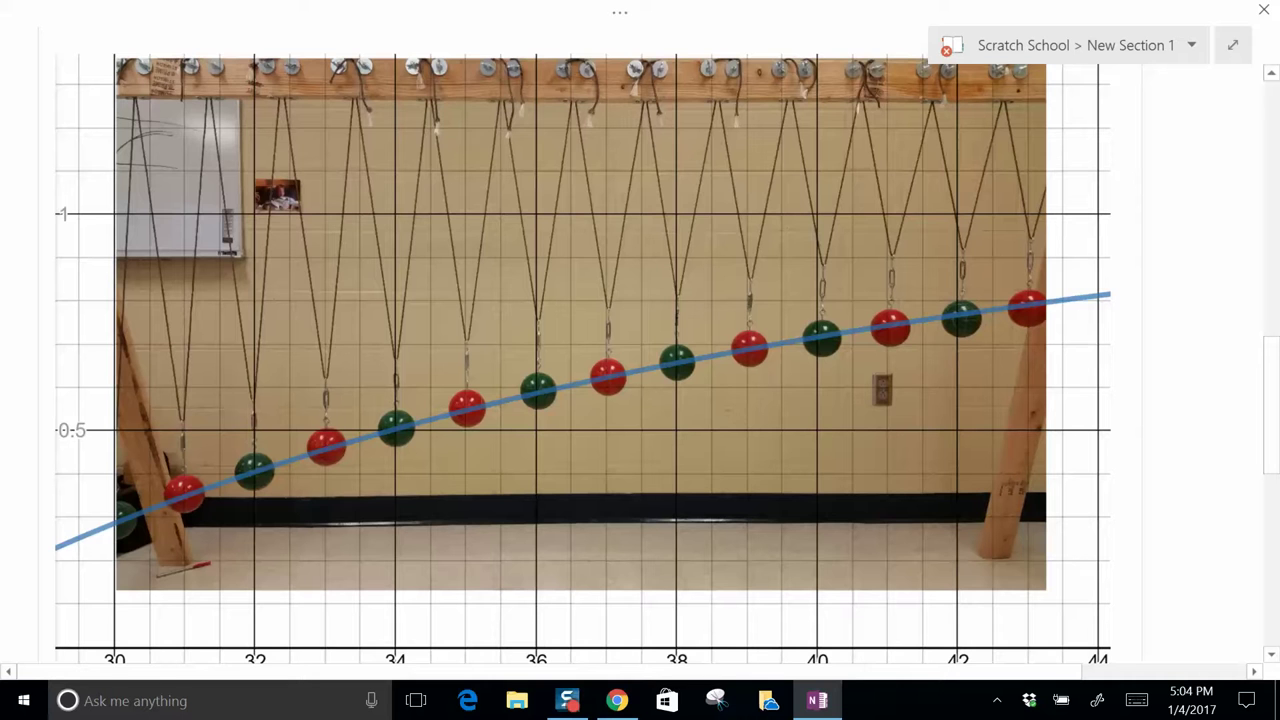
pyautogui.scroll(5, 583, 360)
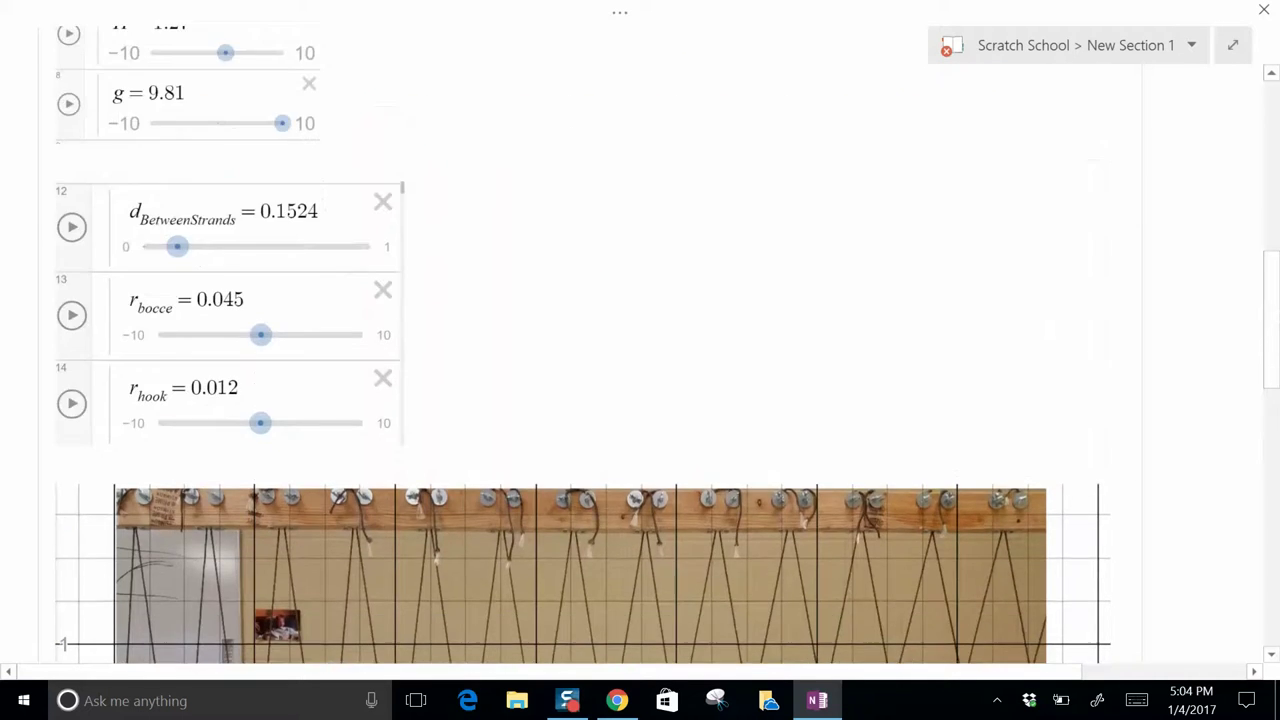
pyautogui.scroll(10, 174, 210)
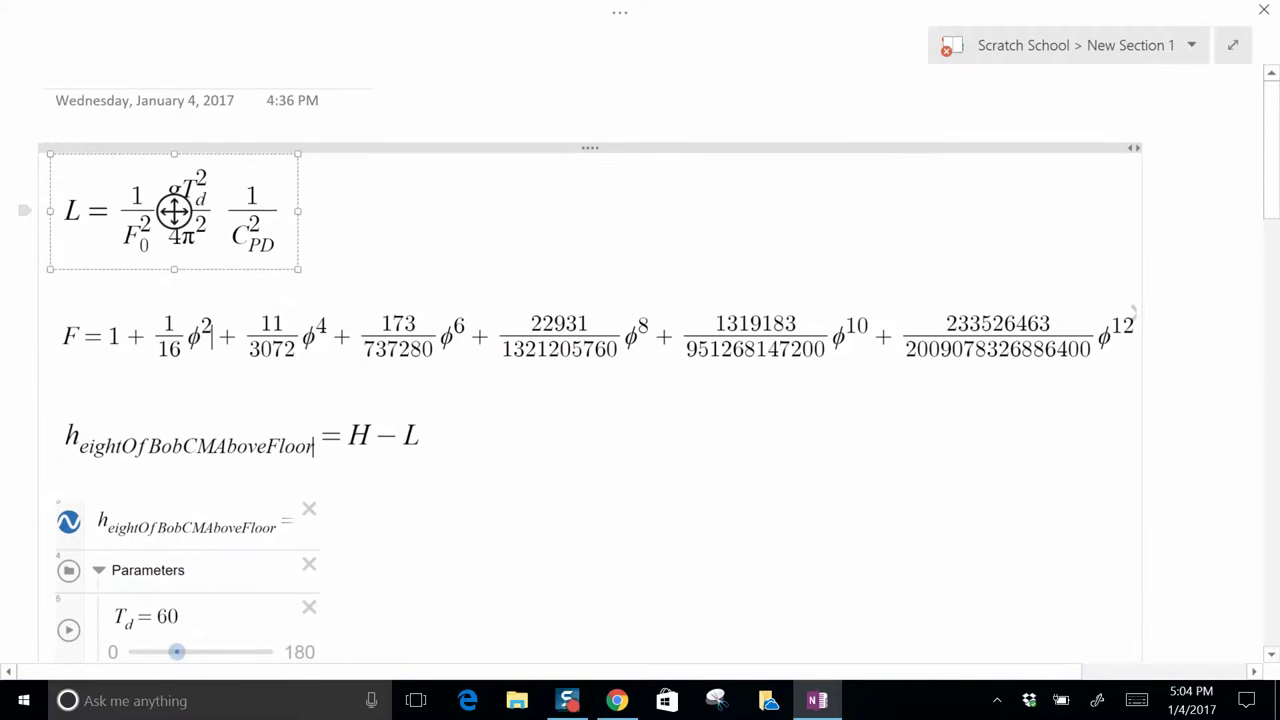
pyautogui.click(780, 157)
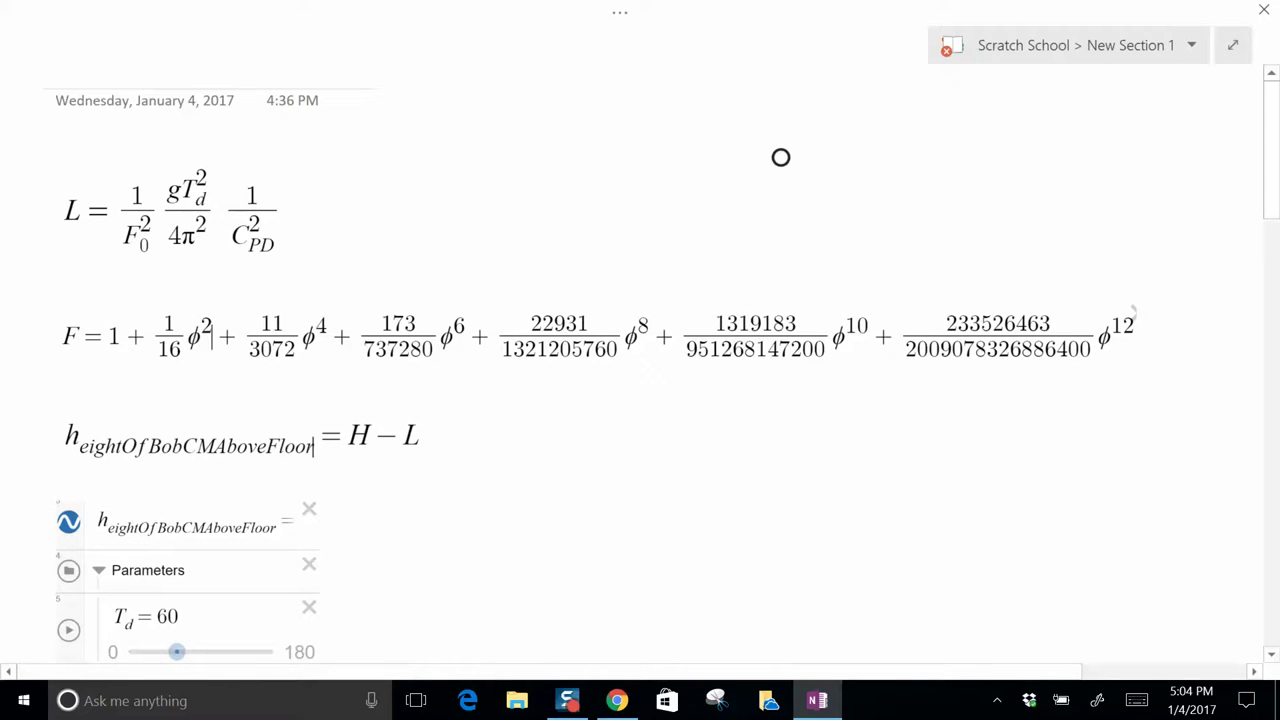
# Ink a curly brace right of the pendulum graph, spanning the rising line of balls
pyautogui.scroll(-10, 780, 157)
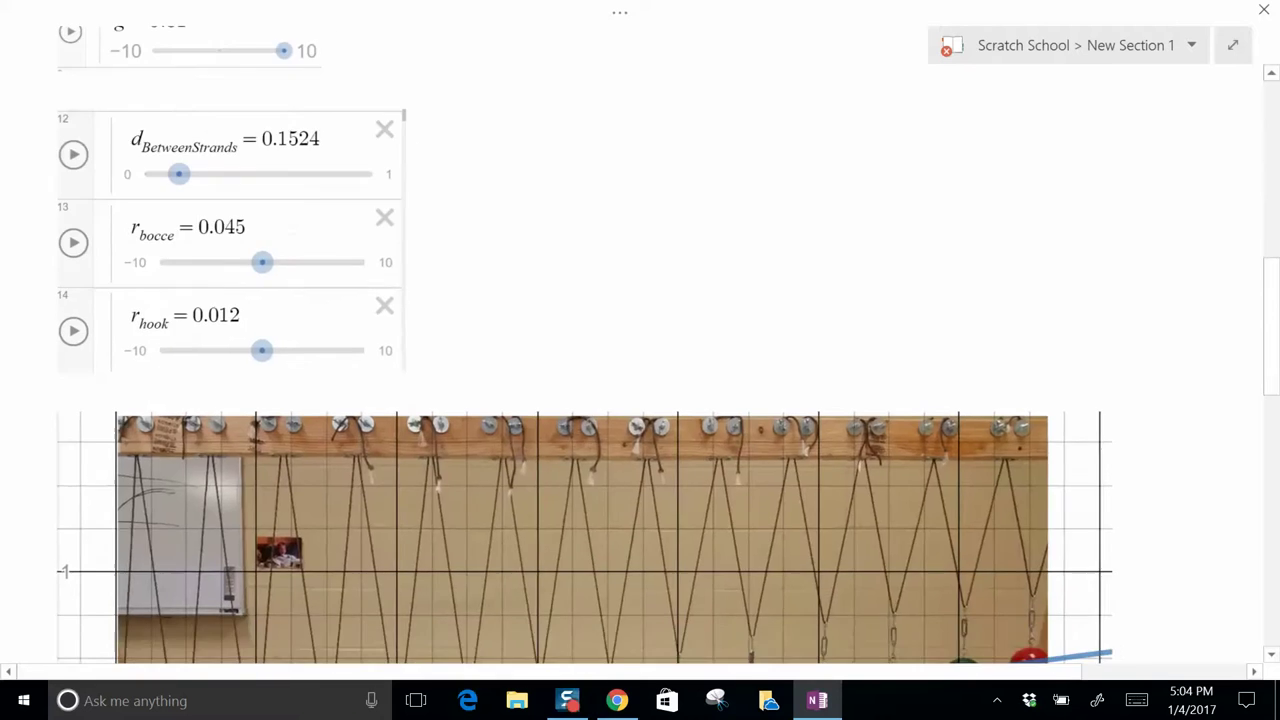
pyautogui.scroll(-10, 640, 360)
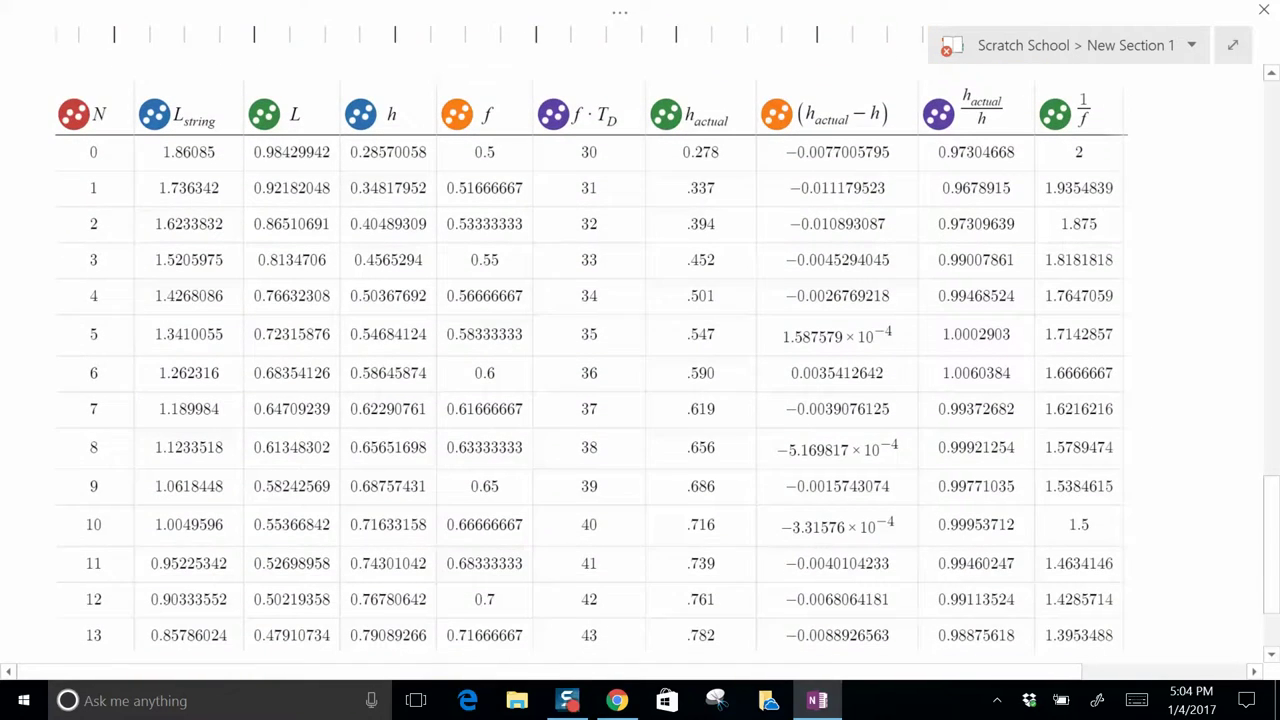
pyautogui.scroll(-1, 640, 360)
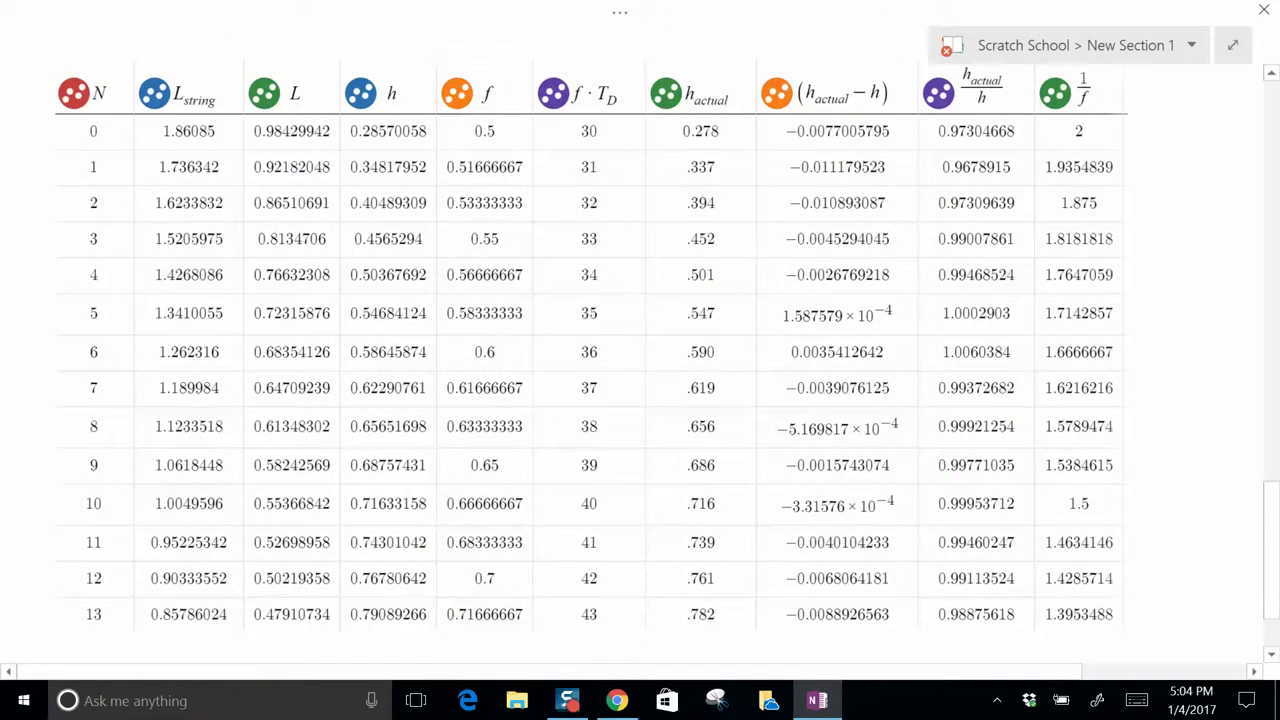
pyautogui.scroll(7, 640, 360)
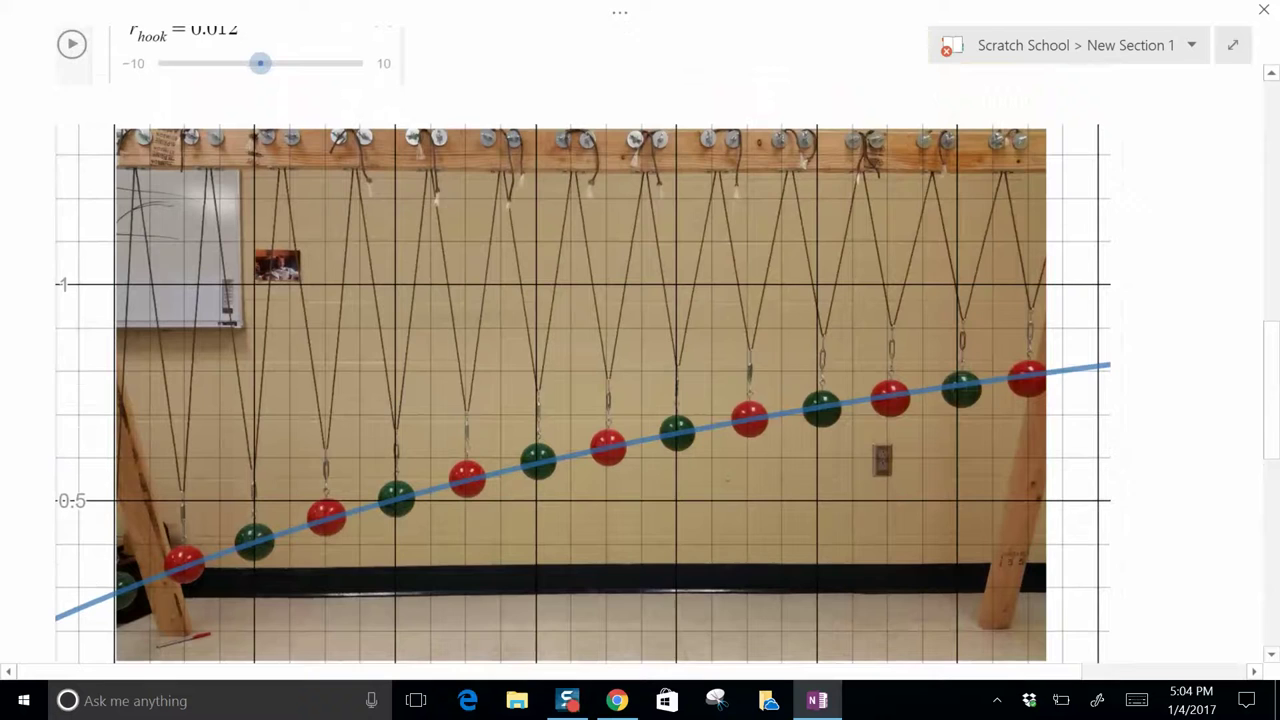
pyautogui.scroll(1, 640, 360)
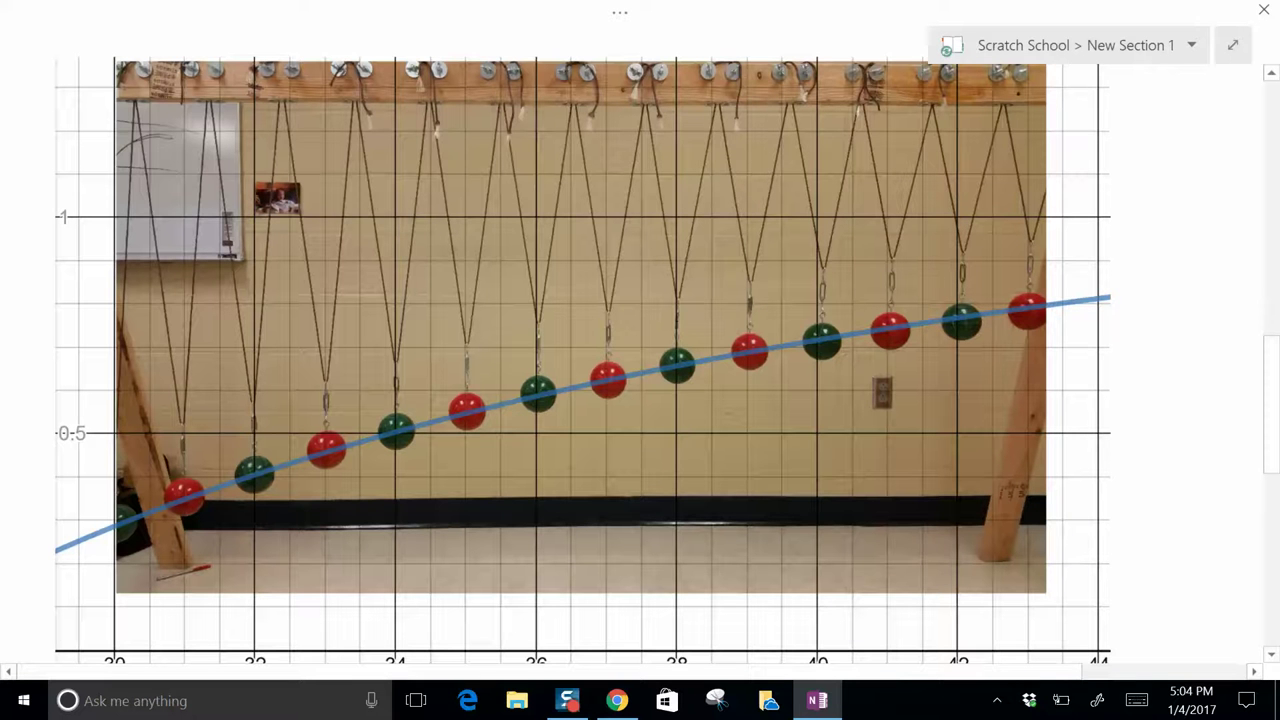
pyautogui.moveTo(1158, 308); pyautogui.dragTo(1148, 545)
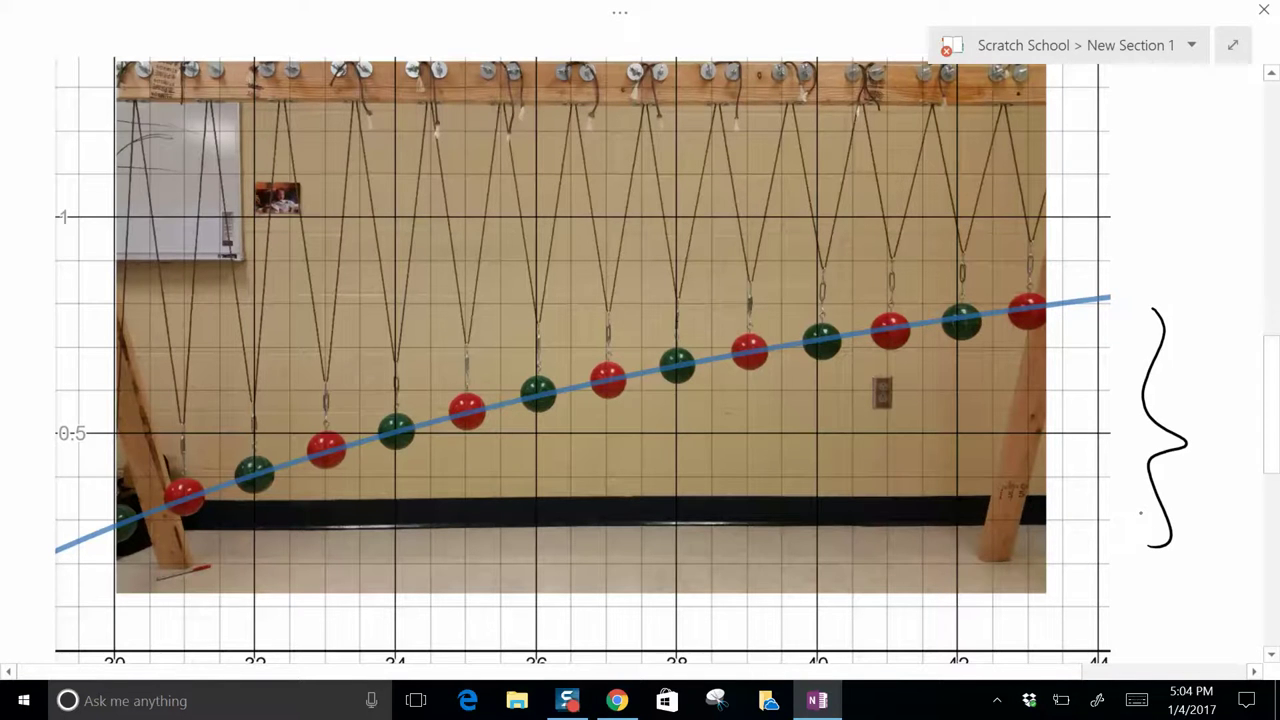
pyautogui.scroll(4, 1140, 513)
pyautogui.scroll(5, 640, 350)
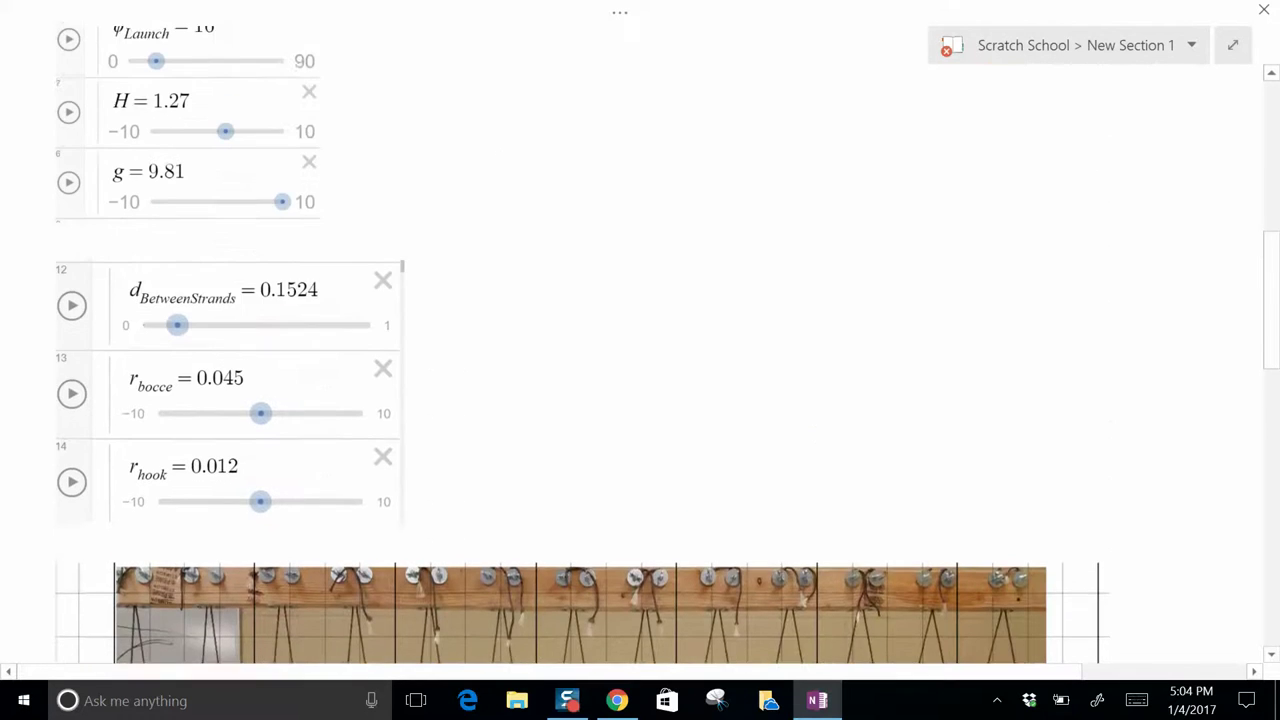
pyautogui.scroll(-3, 640, 350)
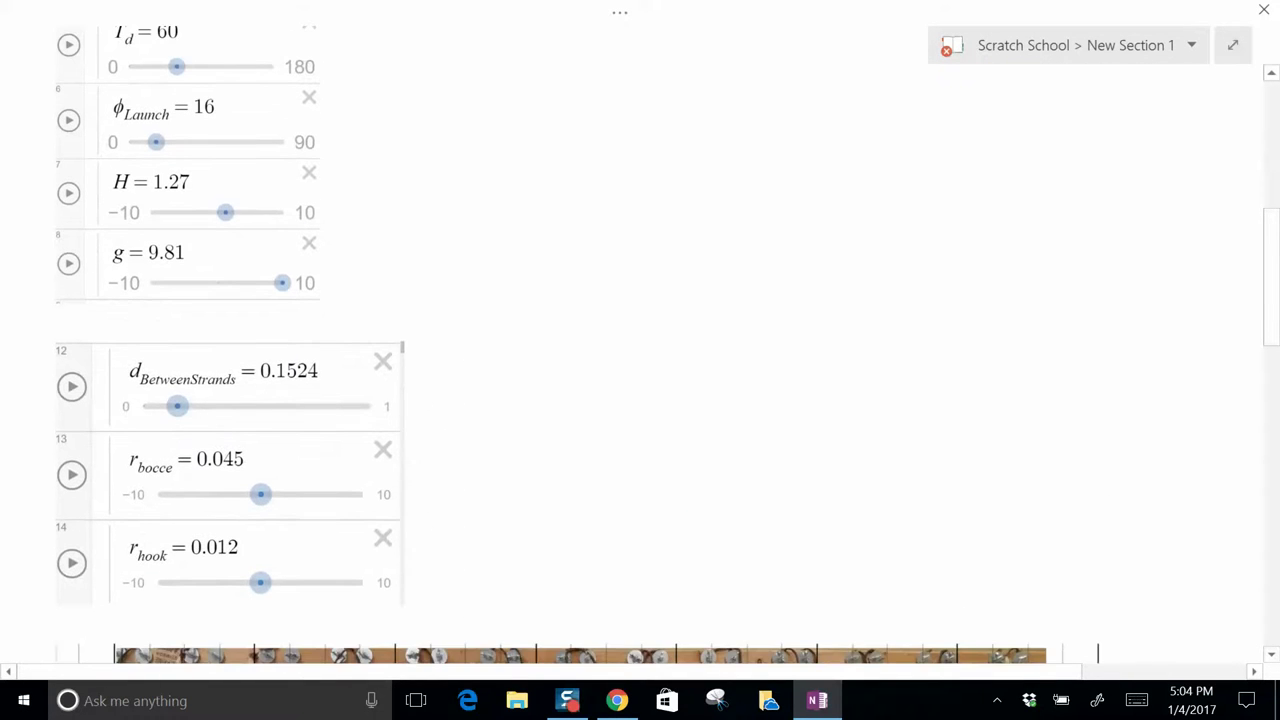
pyautogui.scroll(7, 640, 350)
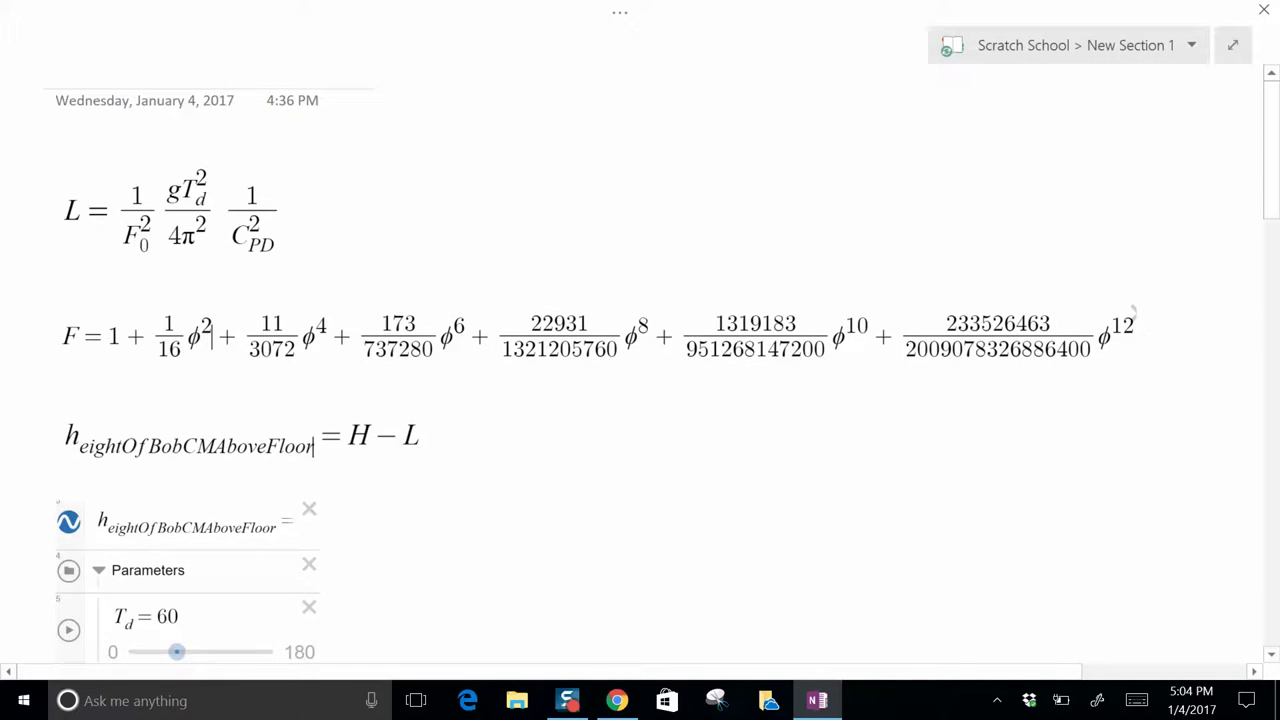
# Handwrite 9.81 m/s² to the right of the page date
pyautogui.moveTo(432, 90)
pyautogui.mouseDown()
pyautogui.moveTo(427, 128)
pyautogui.moveTo(462, 100)
pyautogui.mouseUp()
pyautogui.click(443, 122)
pyautogui.moveTo(484, 82); pyautogui.dragTo(482, 112)
pyautogui.moveTo(512, 84)
pyautogui.mouseDown()
pyautogui.moveTo(506, 97)
pyautogui.moveTo(541, 108)
pyautogui.moveTo(580, 84)
pyautogui.mouseUp()
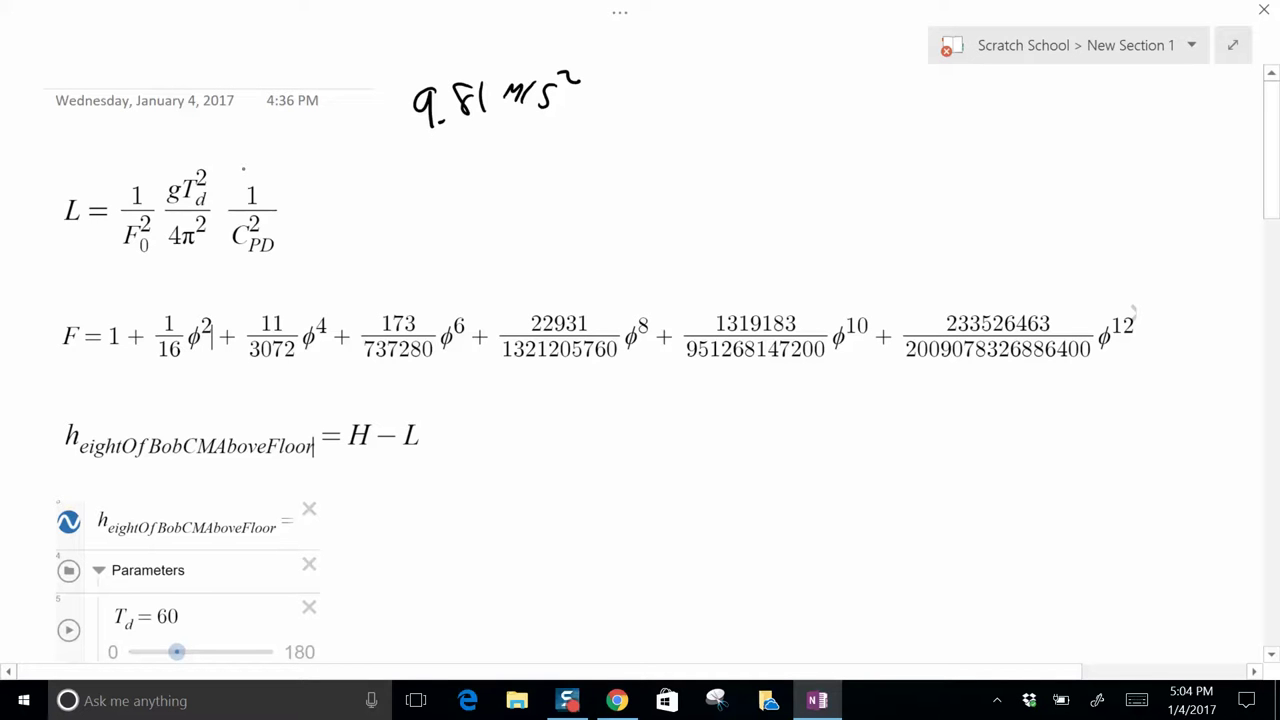
# Handwrite T_D = 60 sec. below the 9.81 note
pyautogui.moveTo(456, 154)
pyautogui.mouseDown()
pyautogui.moveTo(457, 188)
pyautogui.moveTo(472, 153)
pyautogui.moveTo(482, 196)
pyautogui.moveTo(531, 159)
pyautogui.mouseUp()
pyautogui.click(519, 158)
pyautogui.moveTo(513, 171)
pyautogui.mouseDown()
pyautogui.moveTo(587, 157)
pyautogui.moveTo(626, 172)
pyautogui.mouseUp()
pyautogui.moveTo(646, 162); pyautogui.dragTo(643, 175)
pyautogui.click(656, 172)
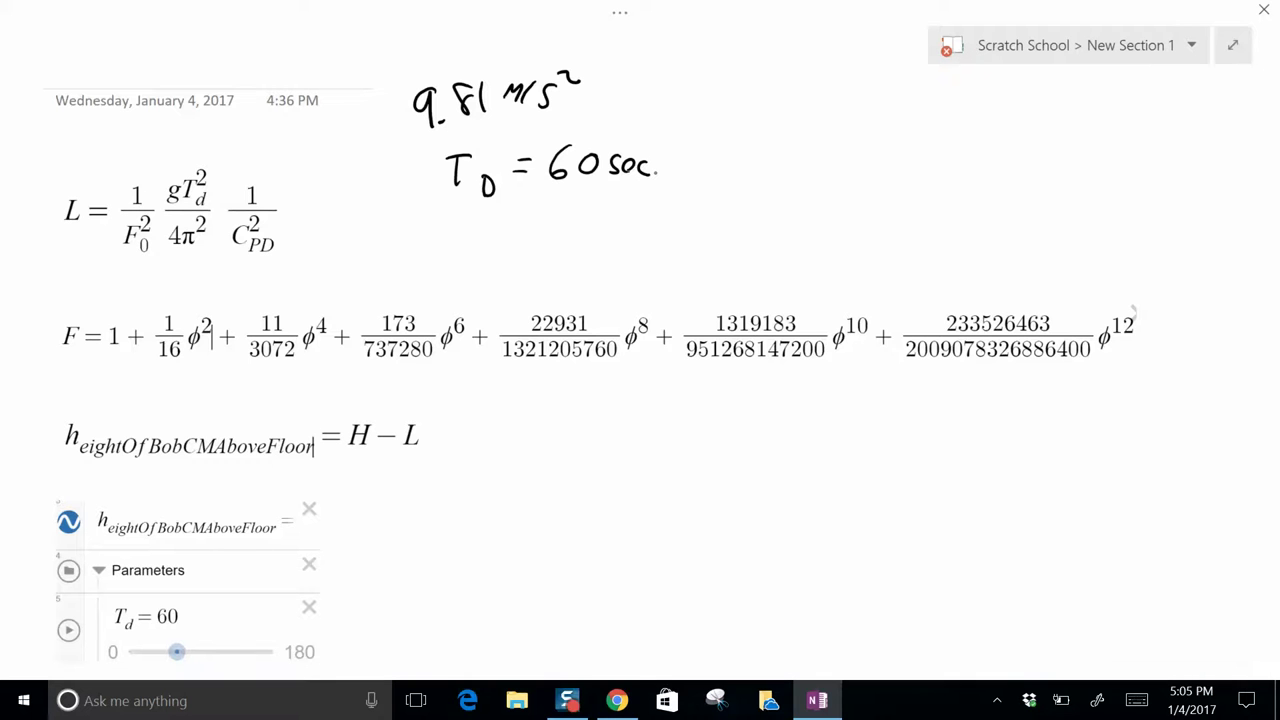
# Handwrite 'Cycles Per Dance' at the top and double-underline F₀²
pyautogui.moveTo(810, 98)
pyautogui.mouseDown()
pyautogui.moveTo(811, 126)
pyautogui.moveTo(845, 129)
pyautogui.mouseUp()
pyautogui.moveTo(857, 98)
pyautogui.mouseDown()
pyautogui.moveTo(857, 127)
pyautogui.moveTo(922, 132)
pyautogui.mouseUp()
pyautogui.moveTo(921, 99)
pyautogui.mouseDown()
pyautogui.moveTo(923, 129)
pyautogui.moveTo(965, 114)
pyautogui.mouseUp()
pyautogui.moveTo(995, 97)
pyautogui.mouseDown()
pyautogui.moveTo(996, 130)
pyautogui.moveTo(1045, 131)
pyautogui.mouseUp()
pyautogui.moveTo(1053, 120); pyautogui.dragTo(1060, 131)
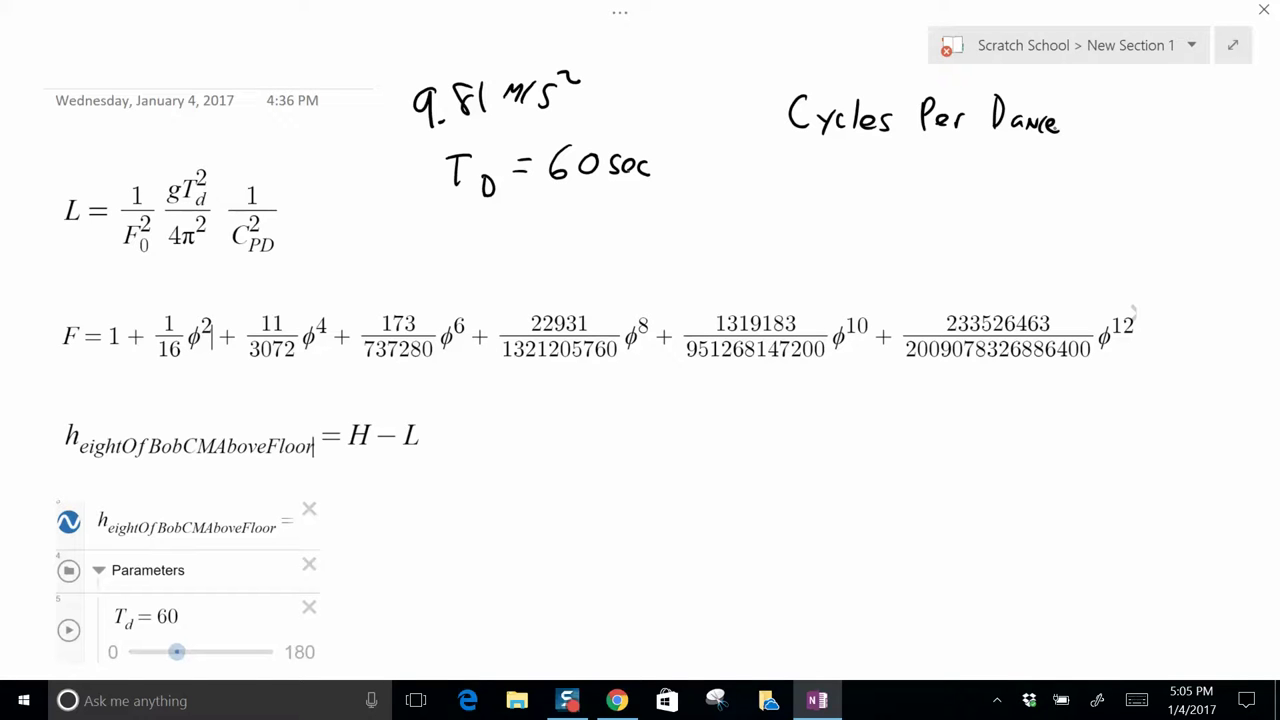
pyautogui.moveTo(128, 262); pyautogui.dragTo(154, 267)
# Scroll past the graph and the N = 13 data table to reveal the Theory: heading
pyautogui.scroll(-10, 640, 400)
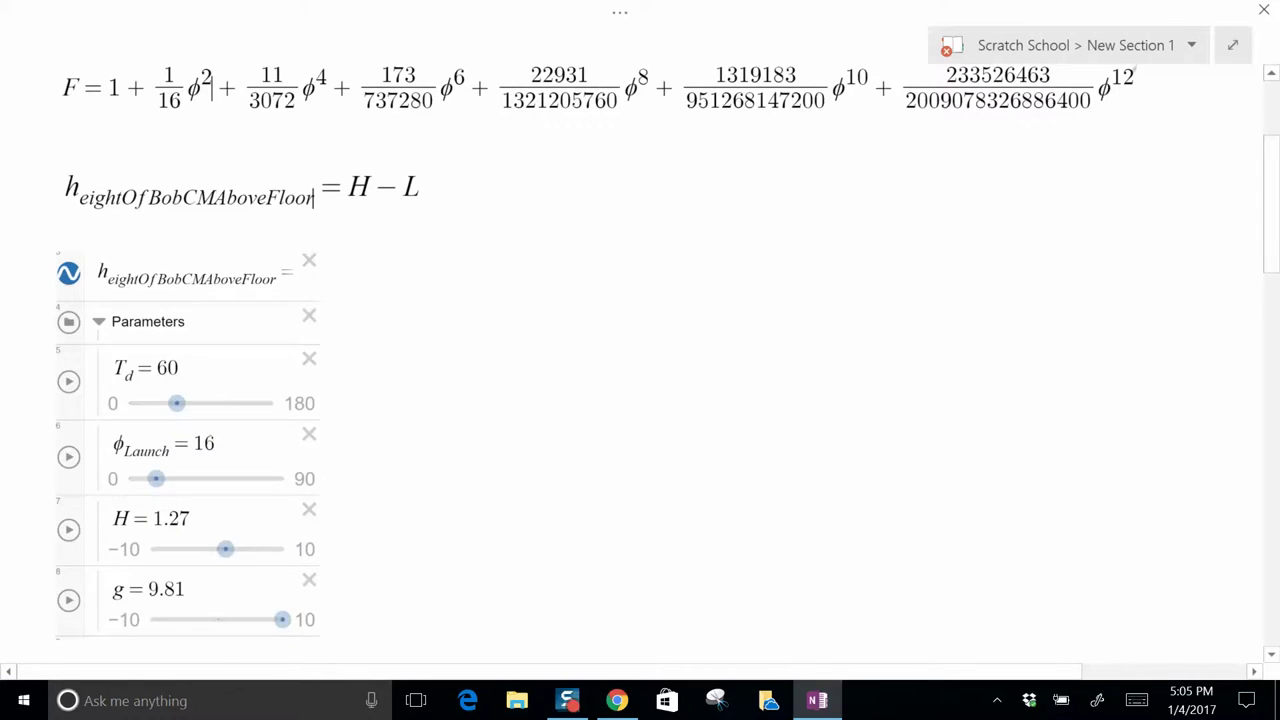
pyautogui.scroll(-3, 640, 400)
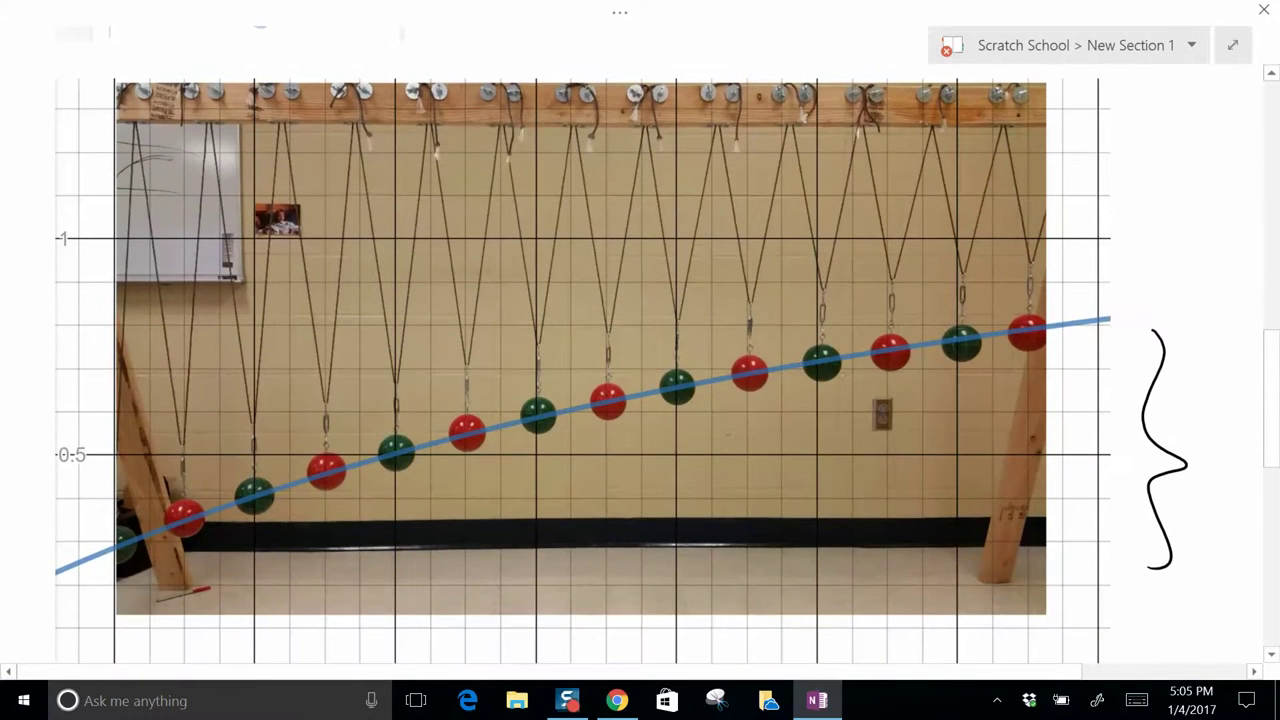
pyautogui.scroll(-10, 640, 400)
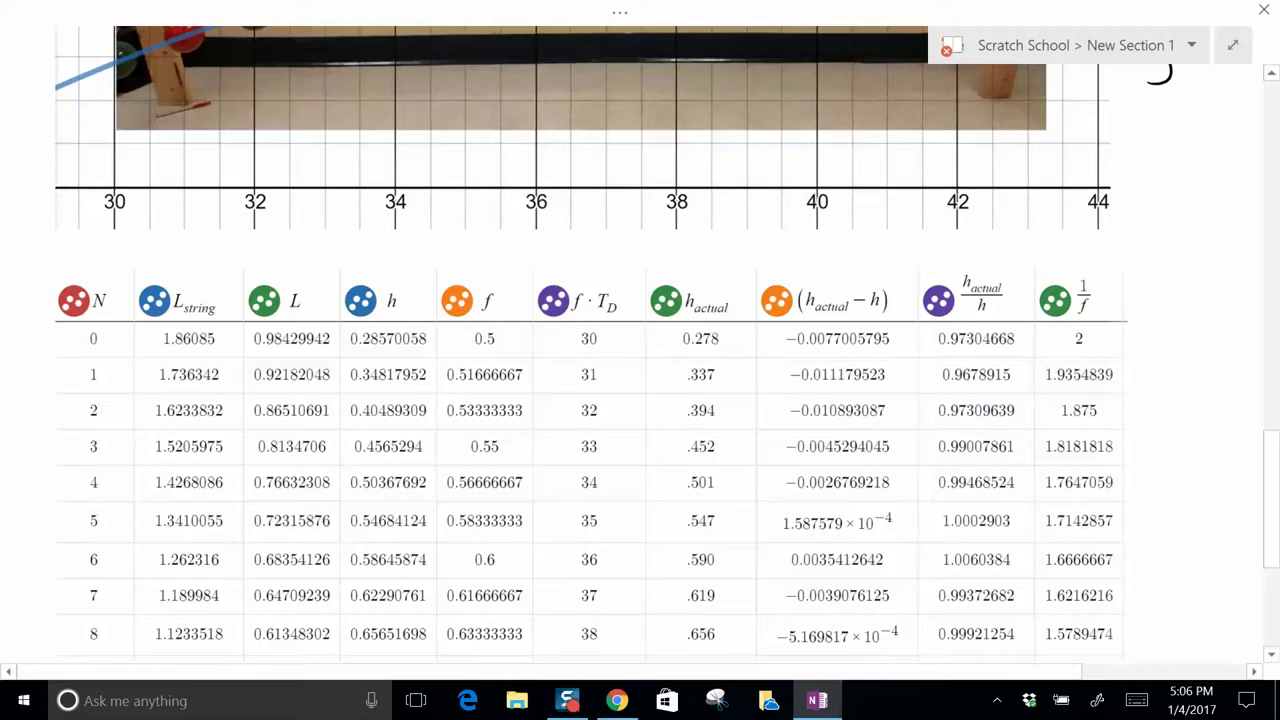
pyautogui.scroll(-1, 640, 400)
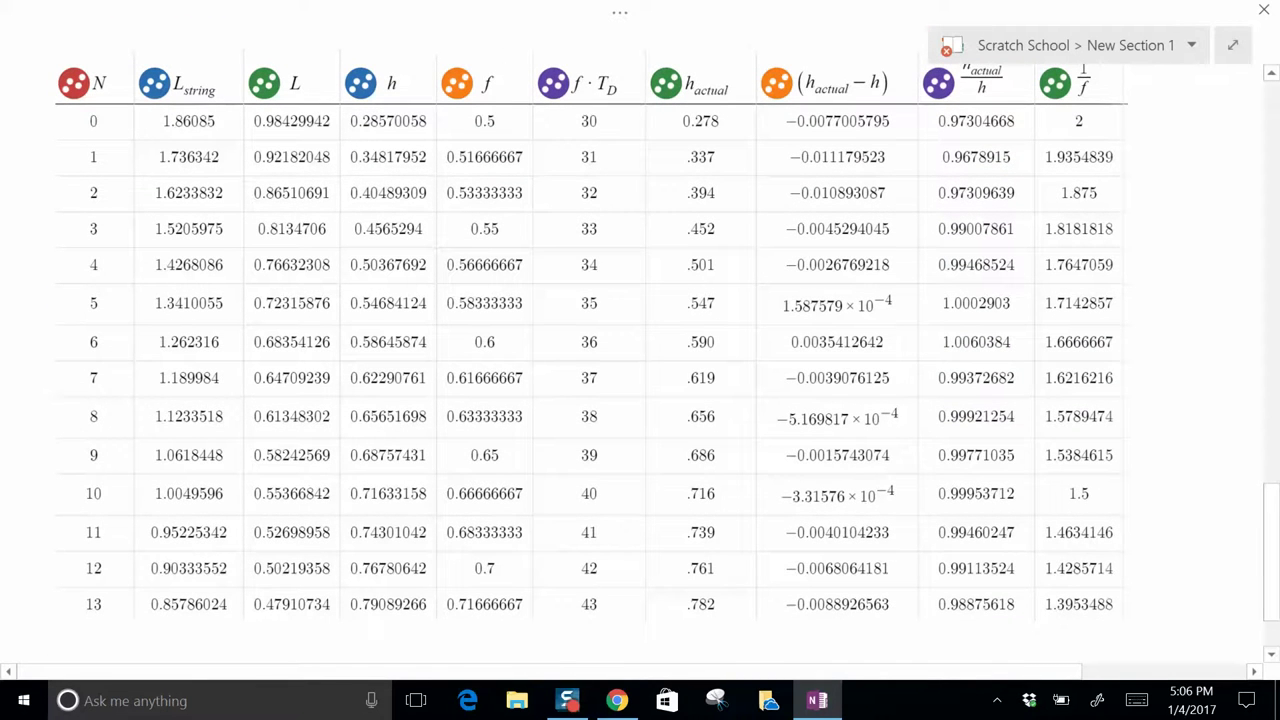
pyautogui.scroll(-4, 640, 350)
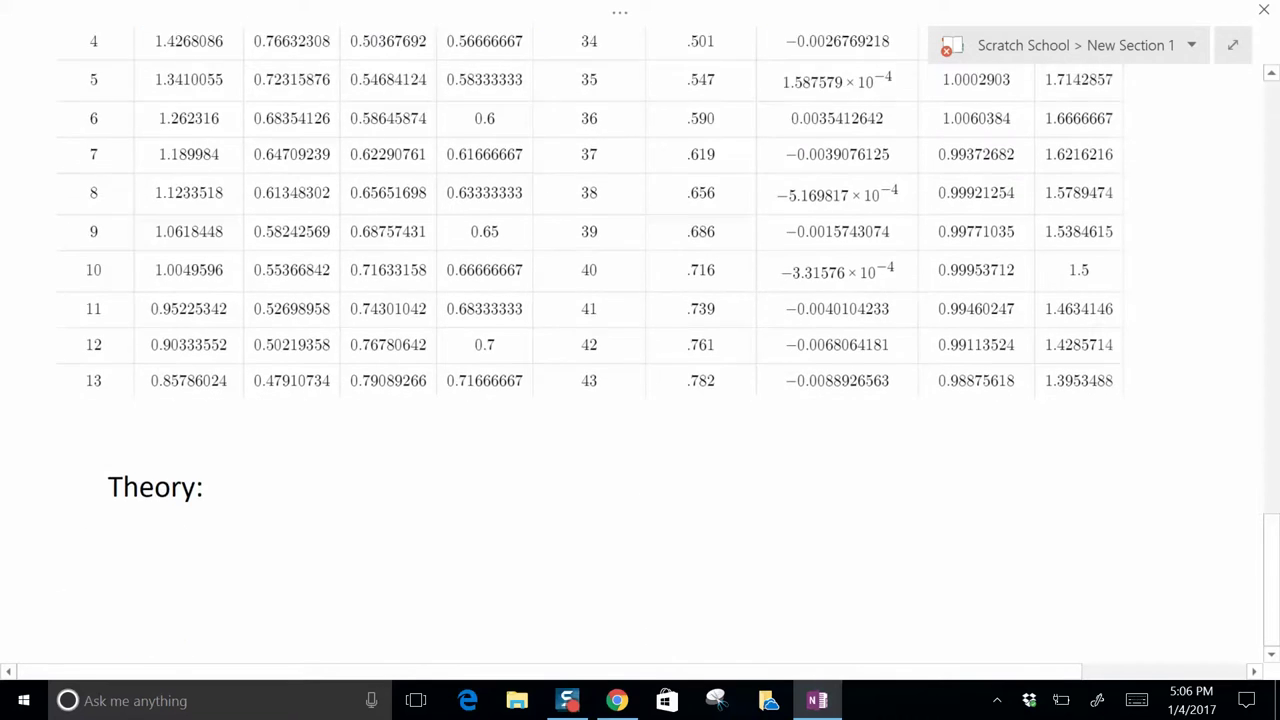
pyautogui.scroll(-5, 640, 350)
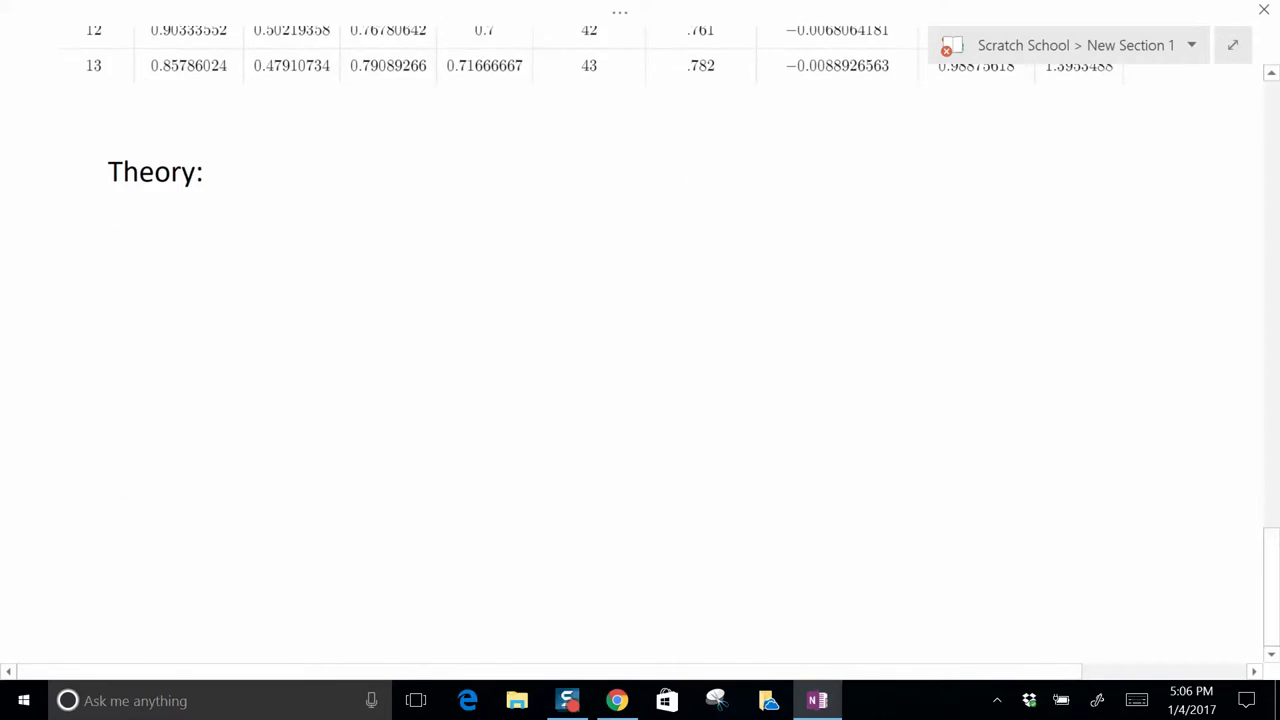
pyautogui.hscroll(1, 288, 222)
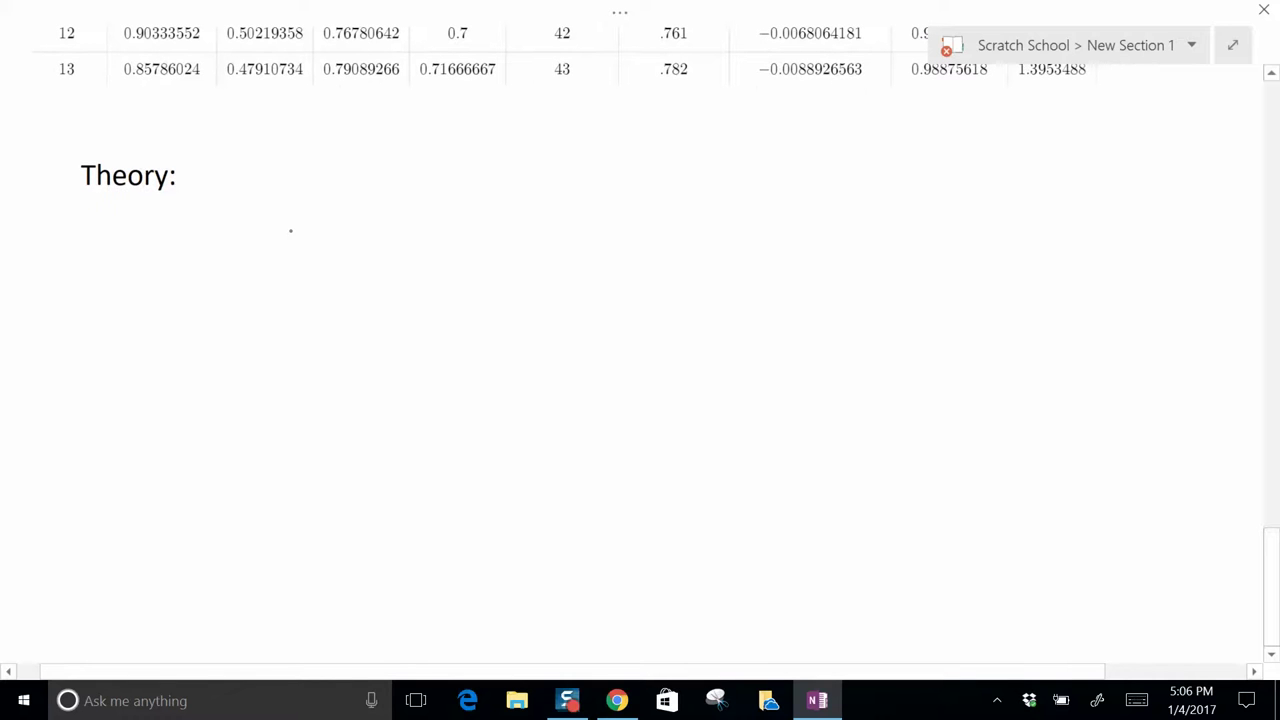
# Under Theory:, handwrite the period formula T = 2π√(L/g)
pyautogui.moveTo(289, 229)
pyautogui.mouseDown()
pyautogui.moveTo(290, 258)
pyautogui.moveTo(305, 227)
pyautogui.moveTo(343, 238)
pyautogui.mouseUp()
pyautogui.moveTo(323, 251); pyautogui.dragTo(394, 250)
pyautogui.moveTo(412, 228)
pyautogui.mouseDown()
pyautogui.moveTo(415, 250)
pyautogui.moveTo(430, 246)
pyautogui.mouseUp()
pyautogui.moveTo(404, 228)
pyautogui.mouseDown()
pyautogui.moveTo(497, 238)
pyautogui.moveTo(514, 254)
pyautogui.moveTo(509, 273)
pyautogui.moveTo(462, 212)
pyautogui.moveTo(535, 210)
pyautogui.mouseUp()
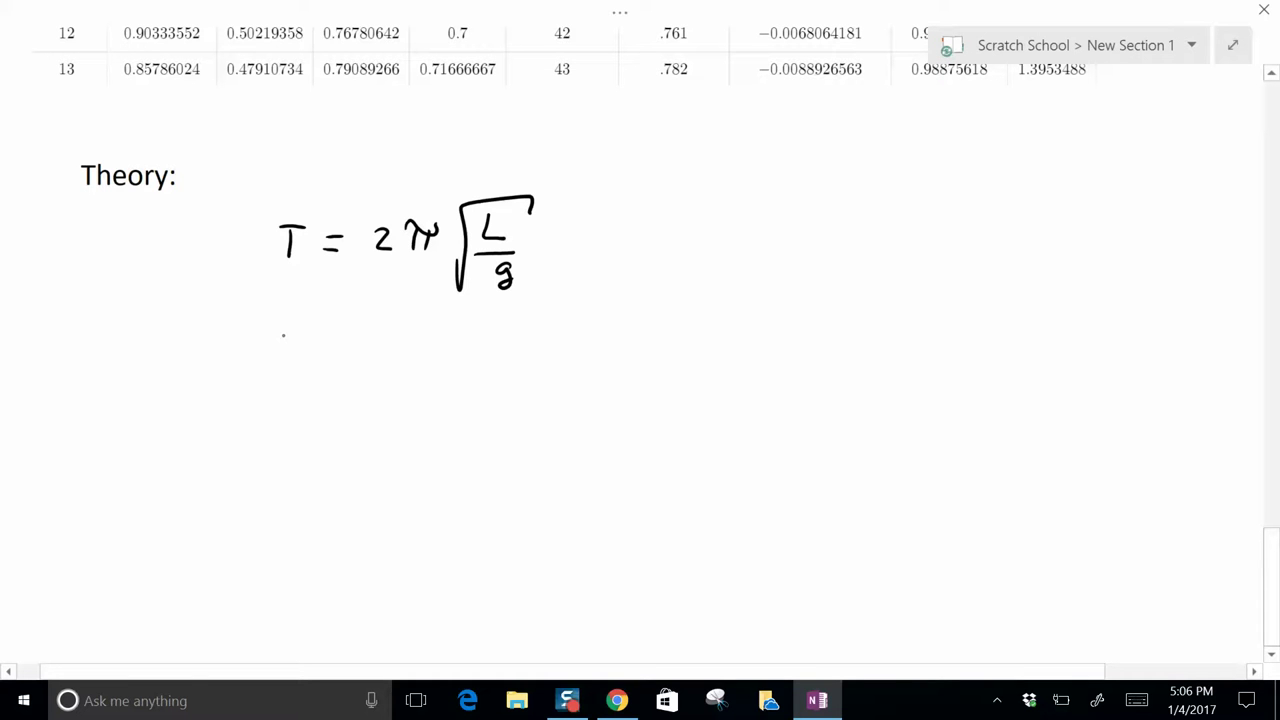
# Write 1/f = 2π√(L/g) on the line below
pyautogui.moveTo(283, 326); pyautogui.dragTo(276, 386)
pyautogui.moveTo(269, 373); pyautogui.dragTo(288, 373)
pyautogui.moveTo(334, 348); pyautogui.dragTo(350, 347)
pyautogui.moveTo(334, 357)
pyautogui.mouseDown()
pyautogui.moveTo(394, 342)
pyautogui.moveTo(396, 355)
pyautogui.mouseUp()
pyautogui.moveTo(410, 338)
pyautogui.mouseDown()
pyautogui.moveTo(408, 354)
pyautogui.moveTo(426, 334)
pyautogui.mouseUp()
pyautogui.moveTo(419, 336)
pyautogui.mouseDown()
pyautogui.moveTo(421, 352)
pyautogui.moveTo(478, 356)
pyautogui.mouseUp()
pyautogui.moveTo(476, 368)
pyautogui.mouseDown()
pyautogui.moveTo(474, 390)
pyautogui.moveTo(445, 324)
pyautogui.moveTo(492, 338)
pyautogui.mouseUp()
pyautogui.scroll(-3, 640, 360)
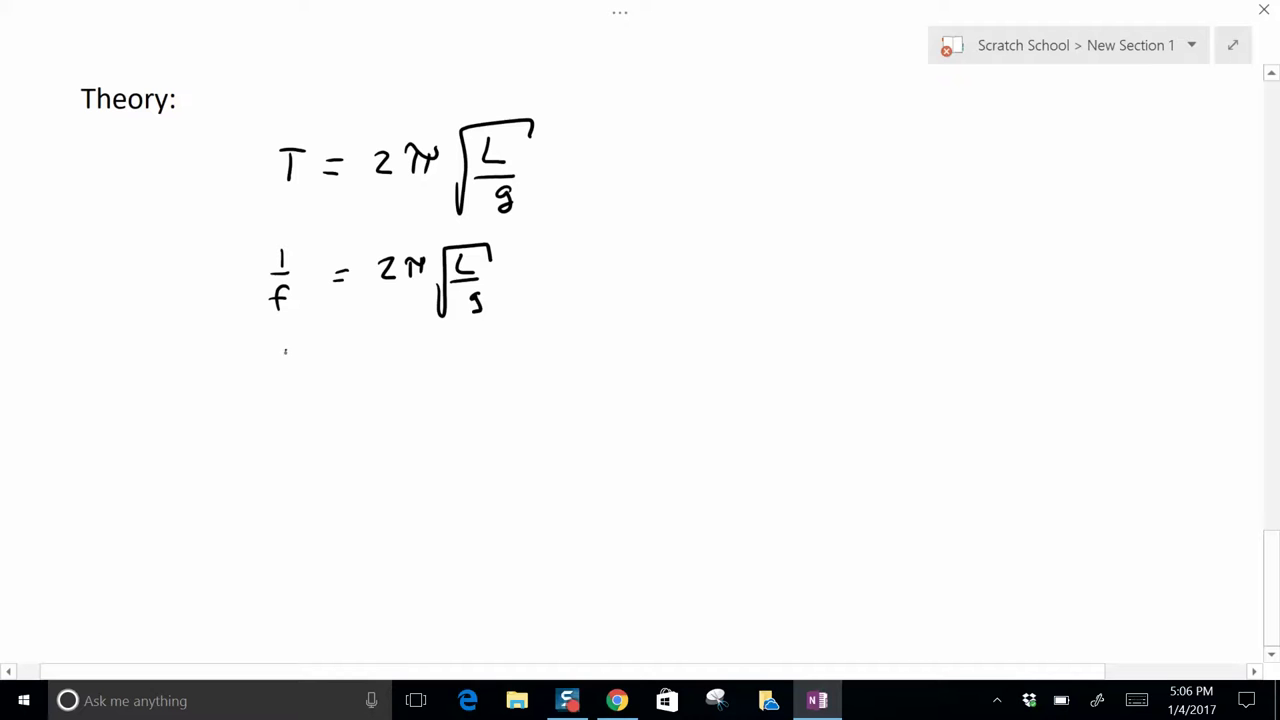
# Start the squared form on a new line, writing 1/f² =
pyautogui.moveTo(285, 350); pyautogui.dragTo(286, 372)
pyautogui.moveTo(271, 375)
pyautogui.mouseDown()
pyautogui.moveTo(301, 374)
pyautogui.moveTo(283, 432)
pyautogui.mouseUp()
pyautogui.moveTo(277, 408); pyautogui.dragTo(350, 376)
pyautogui.moveTo(336, 386)
pyautogui.mouseDown()
pyautogui.moveTo(410, 382)
pyautogui.moveTo(420, 356)
pyautogui.moveTo(437, 358)
pyautogui.moveTo(490, 385)
pyautogui.moveTo(474, 426)
pyautogui.mouseUp()
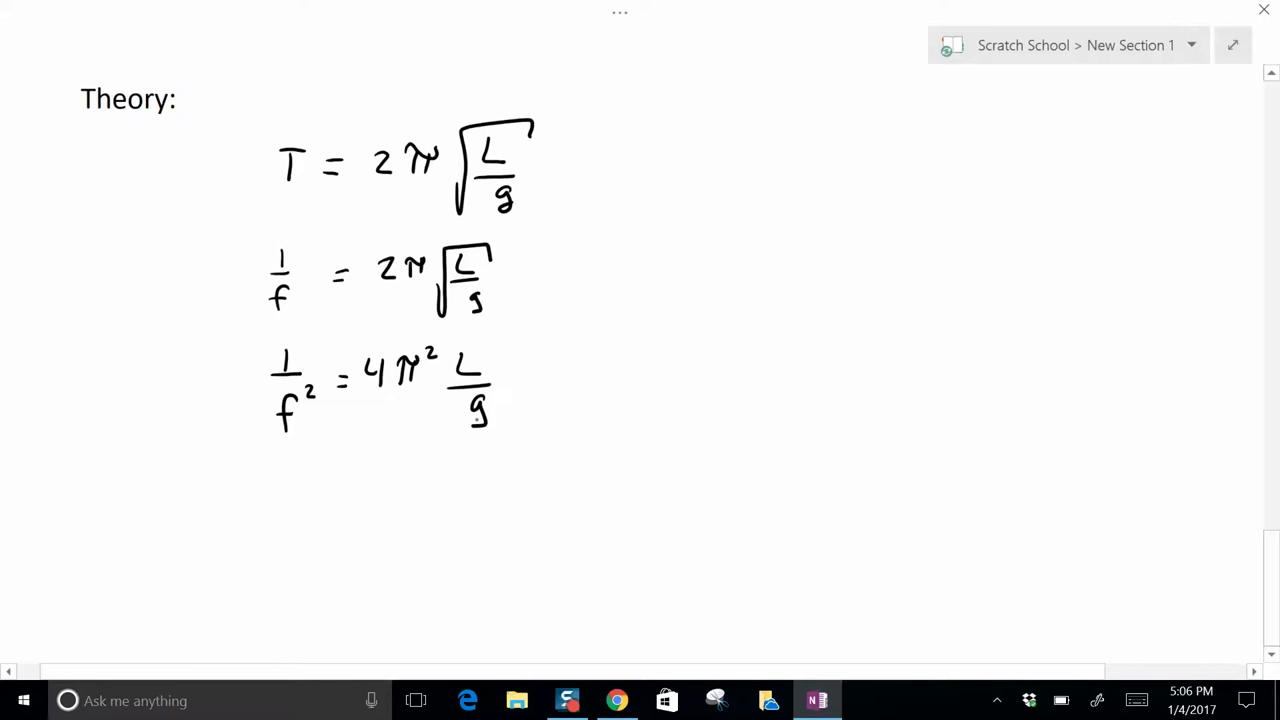
pyautogui.scroll(-2, 276, 410)
# Solve for L, writing L = g/4π² · 1/f²
pyautogui.moveTo(277, 397)
pyautogui.mouseDown()
pyautogui.moveTo(279, 430)
pyautogui.moveTo(339, 418)
pyautogui.mouseUp()
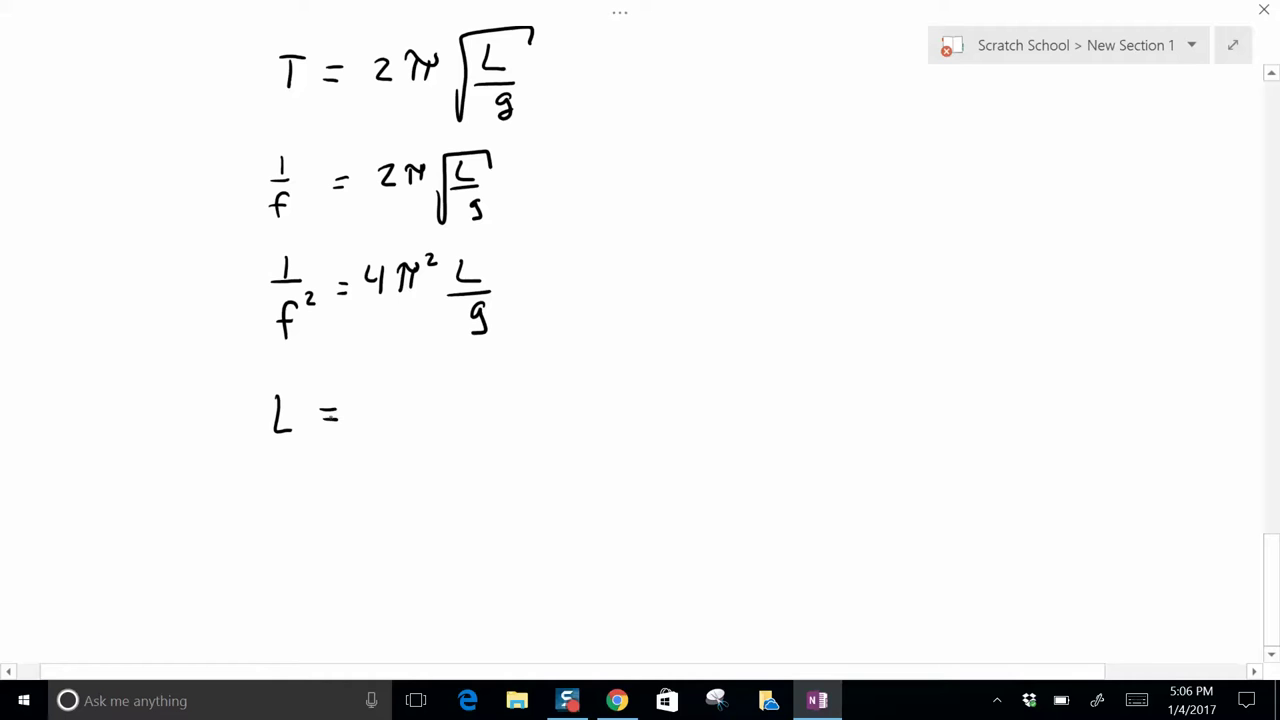
pyautogui.moveTo(392, 382)
pyautogui.mouseDown()
pyautogui.moveTo(386, 404)
pyautogui.moveTo(420, 413)
pyautogui.moveTo(380, 436)
pyautogui.moveTo(385, 452)
pyautogui.mouseUp()
pyautogui.moveTo(398, 428)
pyautogui.mouseDown()
pyautogui.moveTo(398, 452)
pyautogui.moveTo(410, 452)
pyautogui.mouseUp()
pyautogui.moveTo(394, 426); pyautogui.dragTo(438, 434)
pyautogui.moveTo(476, 374); pyautogui.dragTo(477, 408)
pyautogui.moveTo(458, 408)
pyautogui.mouseDown()
pyautogui.moveTo(504, 404)
pyautogui.moveTo(478, 466)
pyautogui.moveTo(494, 448)
pyautogui.mouseUp()
pyautogui.moveTo(504, 416); pyautogui.dragTo(518, 430)
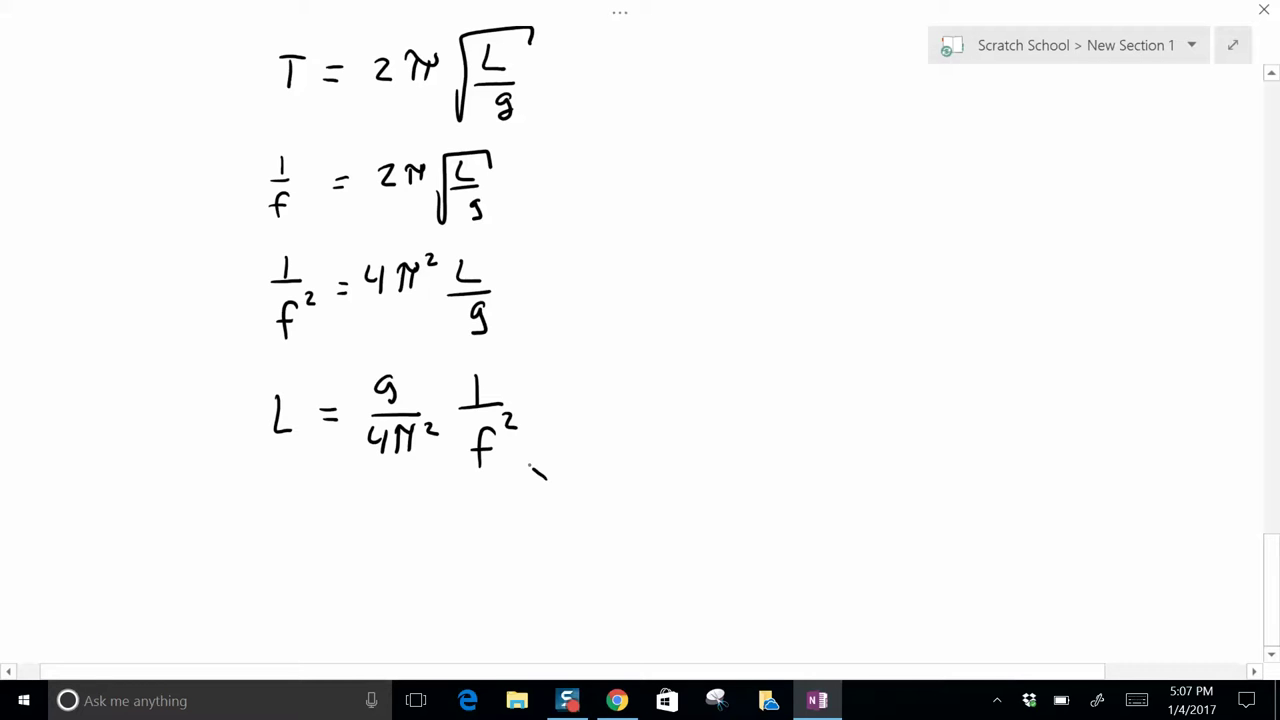
pyautogui.moveTo(517, 470); pyautogui.dragTo(533, 456)
pyautogui.scroll(-2, 520, 380)
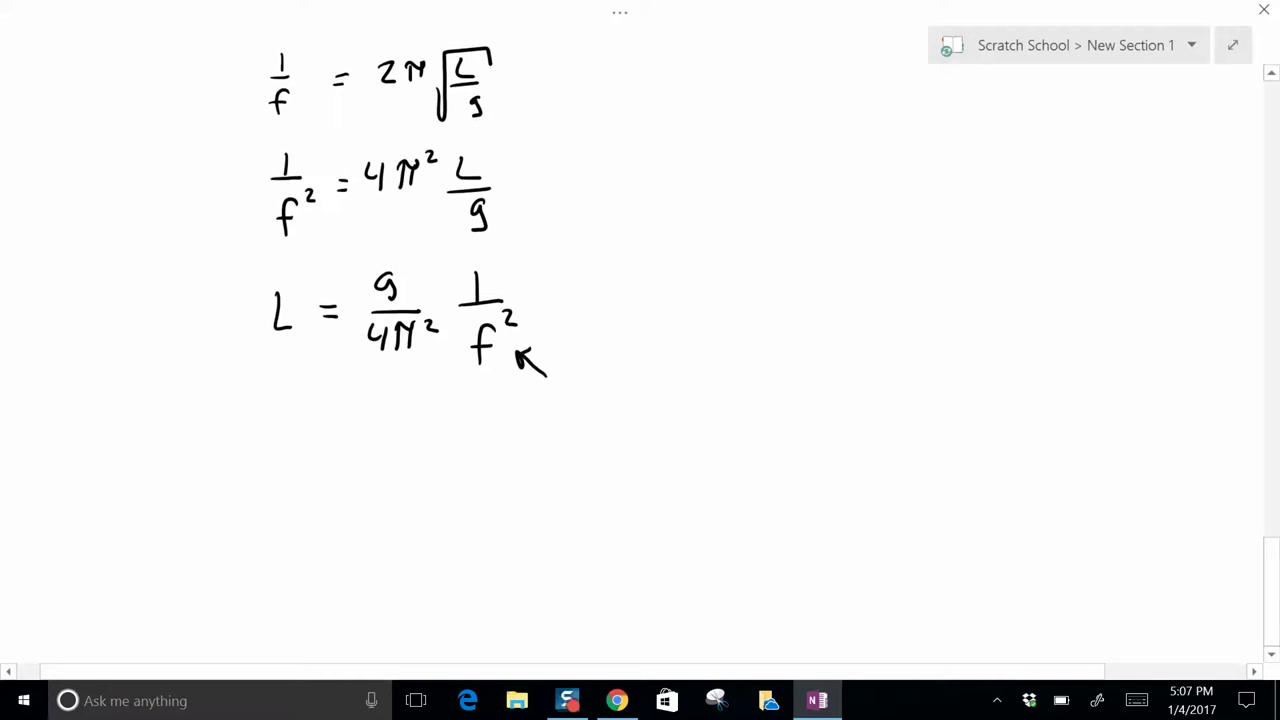
# Label the arrow with f = CPD/T_D
pyautogui.moveTo(601, 348)
pyautogui.mouseDown()
pyautogui.moveTo(601, 366)
pyautogui.moveTo(617, 356)
pyautogui.mouseUp()
pyautogui.moveTo(637, 344); pyautogui.dragTo(638, 366)
pyautogui.moveTo(586, 374)
pyautogui.mouseDown()
pyautogui.moveTo(655, 372)
pyautogui.moveTo(621, 405)
pyautogui.moveTo(636, 381)
pyautogui.moveTo(642, 412)
pyautogui.mouseUp()
pyautogui.moveTo(642, 394); pyautogui.dragTo(643, 412)
pyautogui.scroll(-1, 640, 360)
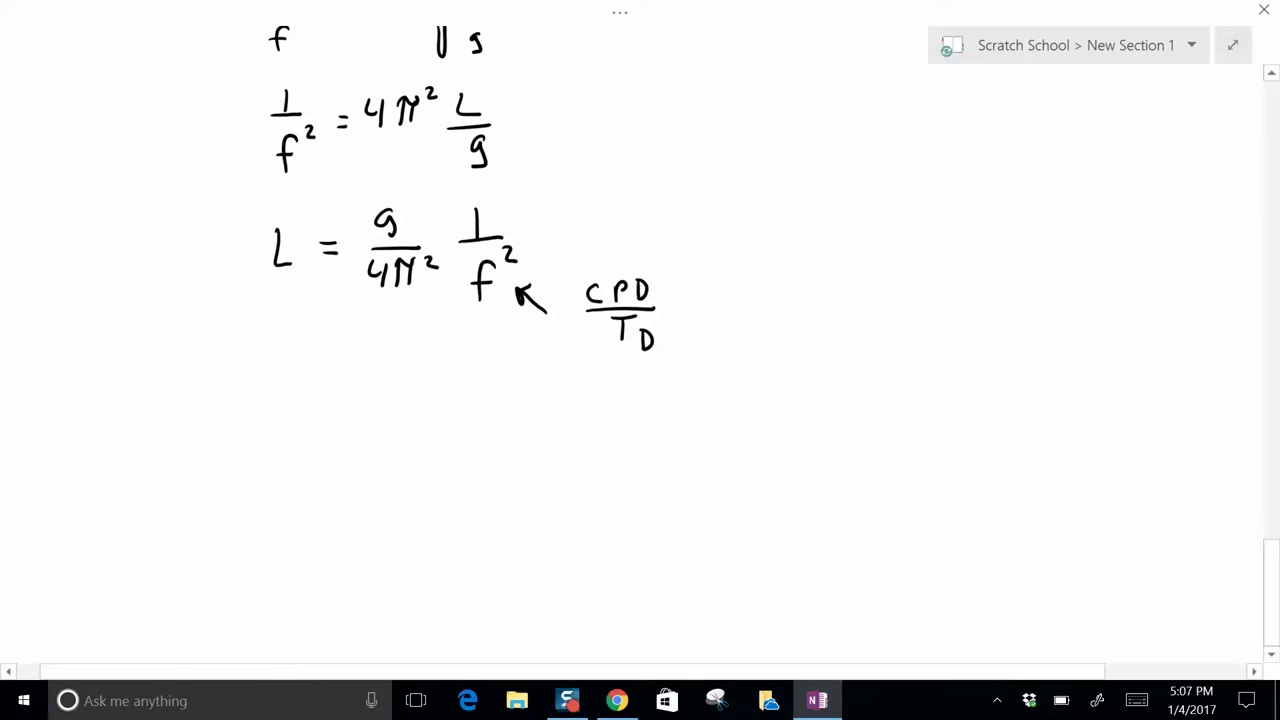
# Substitute CPD/T_D, writing L = g/4π² · 1/CPD² over T_D
pyautogui.moveTo(281, 383)
pyautogui.mouseDown()
pyautogui.moveTo(292, 419)
pyautogui.moveTo(348, 405)
pyautogui.mouseUp()
pyautogui.moveTo(446, 377)
pyautogui.mouseDown()
pyautogui.moveTo(433, 390)
pyautogui.moveTo(461, 410)
pyautogui.moveTo(437, 449)
pyautogui.mouseUp()
pyautogui.moveTo(452, 419); pyautogui.dragTo(454, 443)
pyautogui.moveTo(465, 419)
pyautogui.mouseDown()
pyautogui.moveTo(466, 441)
pyautogui.moveTo(470, 418)
pyautogui.moveTo(491, 425)
pyautogui.mouseUp()
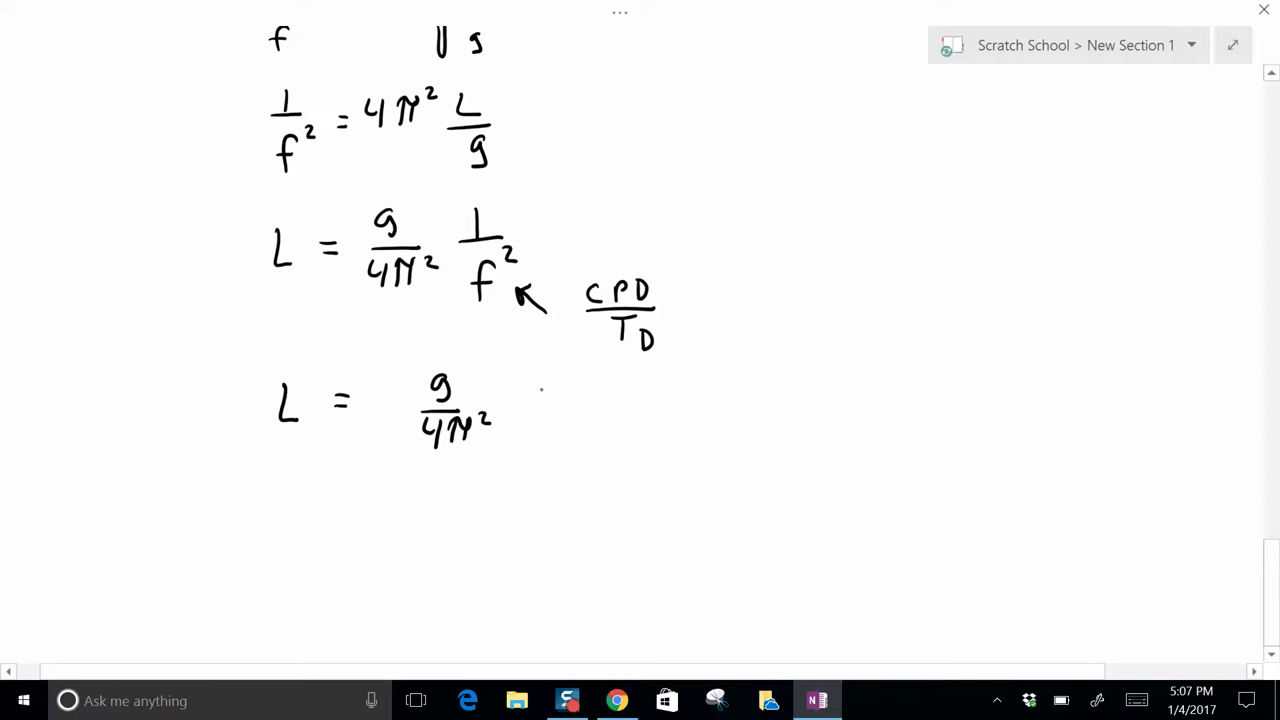
pyautogui.moveTo(540, 370)
pyautogui.mouseDown()
pyautogui.moveTo(544, 402)
pyautogui.moveTo(584, 399)
pyautogui.moveTo(548, 435)
pyautogui.moveTo(603, 420)
pyautogui.mouseUp()
pyautogui.moveTo(529, 450); pyautogui.dragTo(600, 450)
pyautogui.moveTo(563, 460)
pyautogui.mouseDown()
pyautogui.moveTo(563, 490)
pyautogui.moveTo(578, 458)
pyautogui.moveTo(578, 497)
pyautogui.mouseUp()
pyautogui.moveTo(579, 476)
pyautogui.mouseDown()
pyautogui.moveTo(579, 497)
pyautogui.moveTo(604, 474)
pyautogui.mouseUp()
pyautogui.scroll(-3, 610, 260)
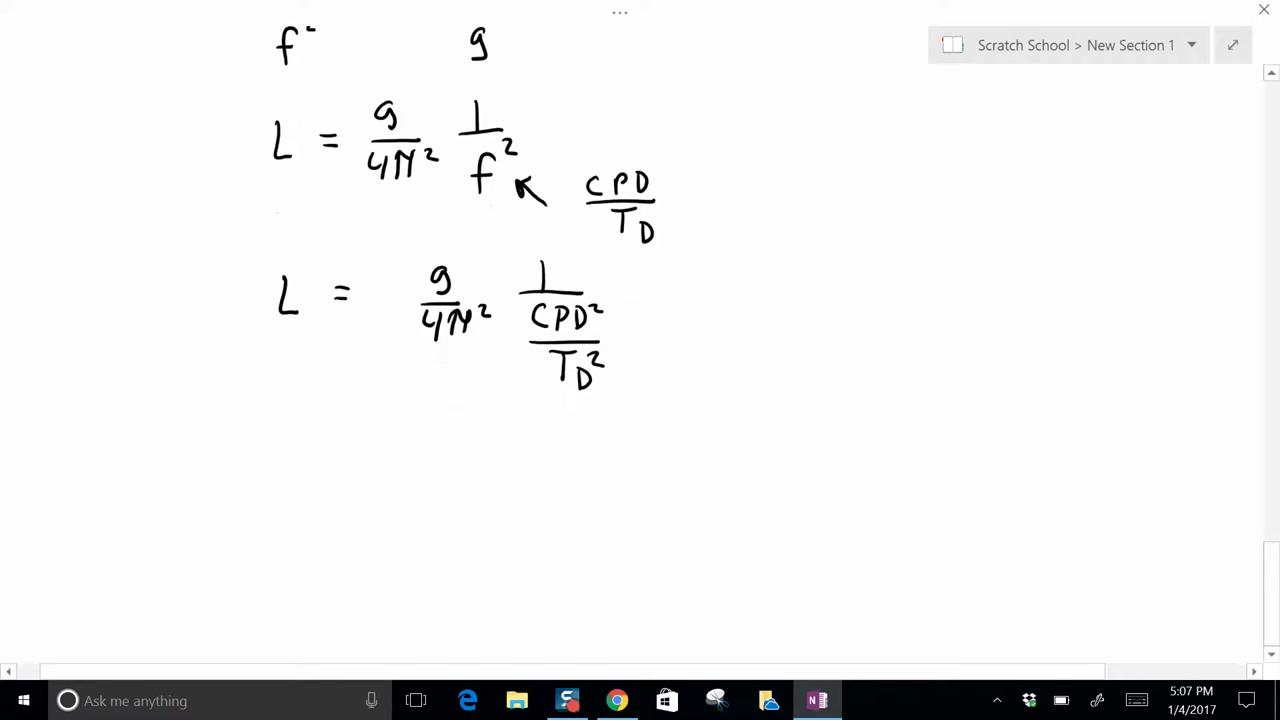
# Write the simplified result L = T_D²g/4π² · 1/CPD²
pyautogui.moveTo(291, 395)
pyautogui.mouseDown()
pyautogui.moveTo(297, 432)
pyautogui.moveTo(377, 407)
pyautogui.mouseUp()
pyautogui.moveTo(361, 418); pyautogui.dragTo(440, 420)
pyautogui.moveTo(429, 393)
pyautogui.mouseDown()
pyautogui.moveTo(454, 393)
pyautogui.moveTo(455, 431)
pyautogui.moveTo(476, 402)
pyautogui.moveTo(513, 410)
pyautogui.moveTo(510, 423)
pyautogui.mouseUp()
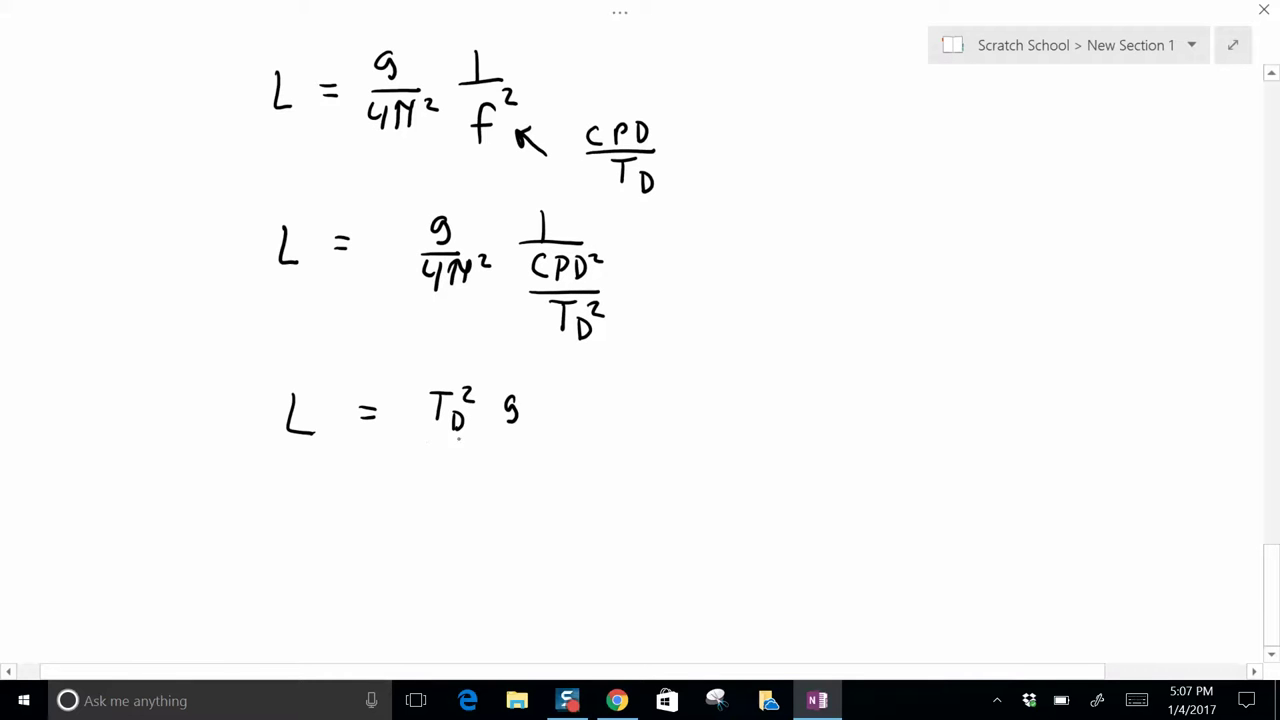
pyautogui.moveTo(425, 440)
pyautogui.mouseDown()
pyautogui.moveTo(521, 439)
pyautogui.moveTo(456, 468)
pyautogui.mouseUp()
pyautogui.moveTo(460, 454)
pyautogui.mouseDown()
pyautogui.moveTo(460, 478)
pyautogui.moveTo(474, 478)
pyautogui.mouseUp()
pyautogui.moveTo(490, 456)
pyautogui.mouseDown()
pyautogui.moveTo(487, 475)
pyautogui.moveTo(496, 450)
pyautogui.mouseUp()
pyautogui.moveTo(510, 453)
pyautogui.mouseDown()
pyautogui.moveTo(528, 464)
pyautogui.moveTo(562, 435)
pyautogui.mouseUp()
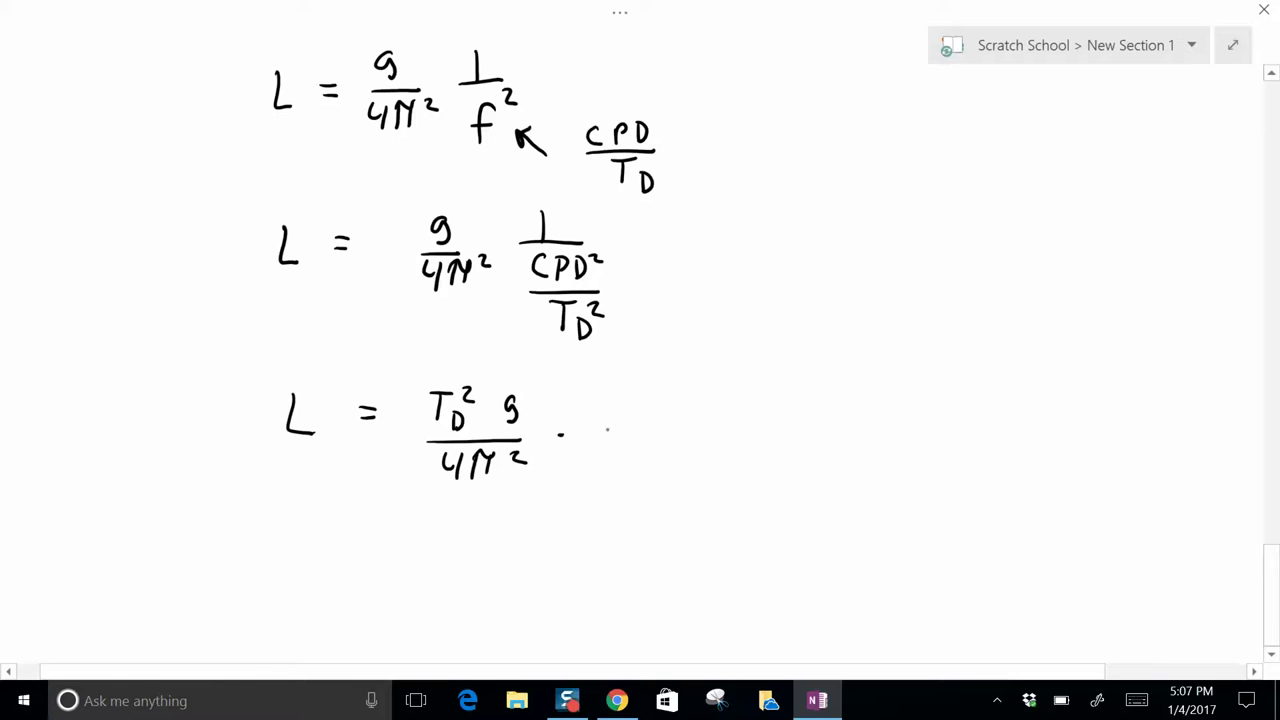
pyautogui.moveTo(612, 392)
pyautogui.mouseDown()
pyautogui.moveTo(611, 433)
pyautogui.moveTo(641, 433)
pyautogui.moveTo(604, 469)
pyautogui.moveTo(628, 472)
pyautogui.mouseUp()
pyautogui.moveTo(628, 446)
pyautogui.mouseDown()
pyautogui.moveTo(659, 471)
pyautogui.moveTo(688, 451)
pyautogui.mouseUp()
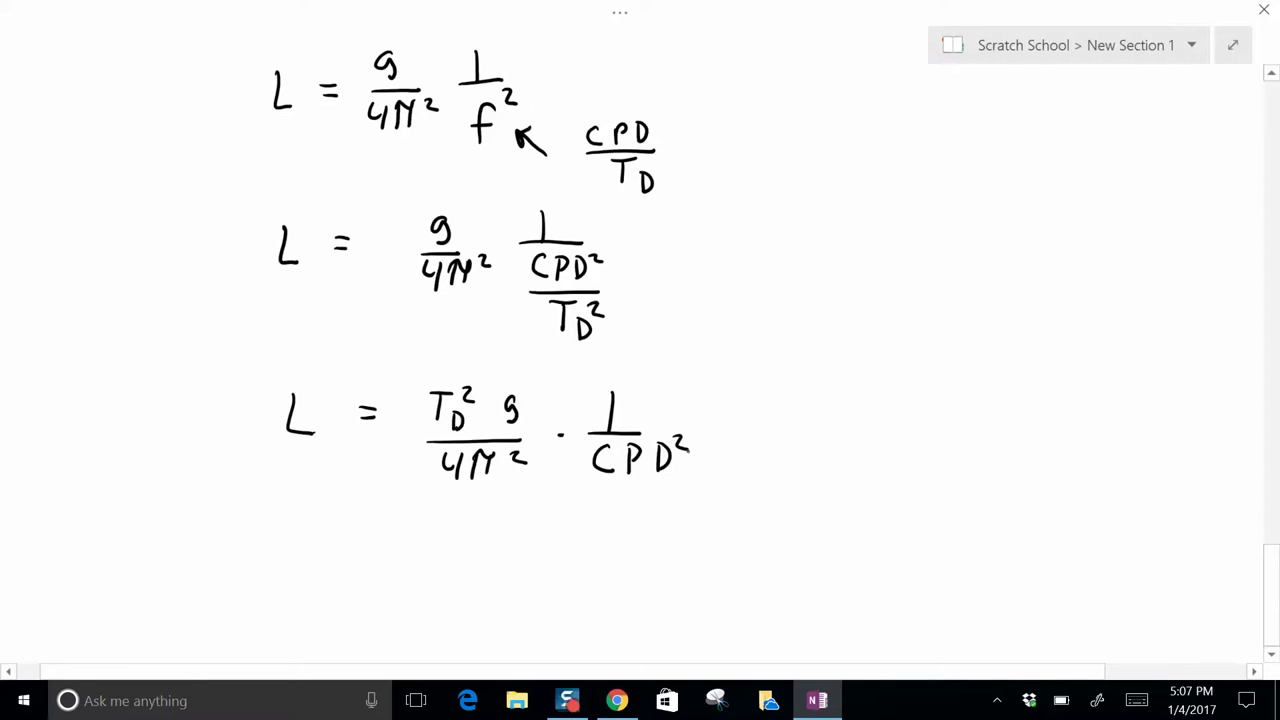
pyautogui.moveTo(397, 385)
pyautogui.mouseDown()
pyautogui.moveTo(398, 416)
pyautogui.moveTo(420, 415)
pyautogui.moveTo(386, 470)
pyautogui.mouseUp()
pyautogui.moveTo(384, 440)
pyautogui.mouseDown()
pyautogui.moveTo(403, 438)
pyautogui.moveTo(403, 453)
pyautogui.moveTo(418, 439)
pyautogui.mouseUp()
# Scroll back to the top equations and underline 1, φ², φ⁴ and φ⁶ in the F series
pyautogui.scroll(15, 640, 345)
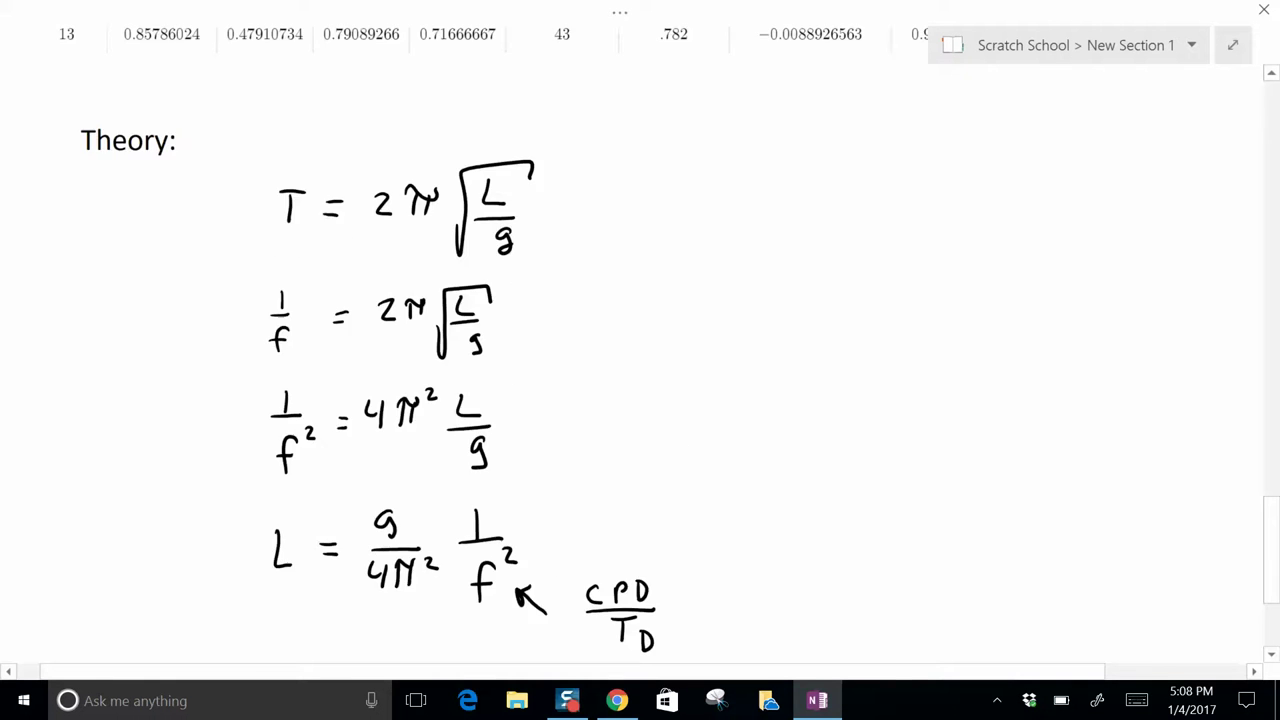
pyautogui.scroll(10, 640, 345)
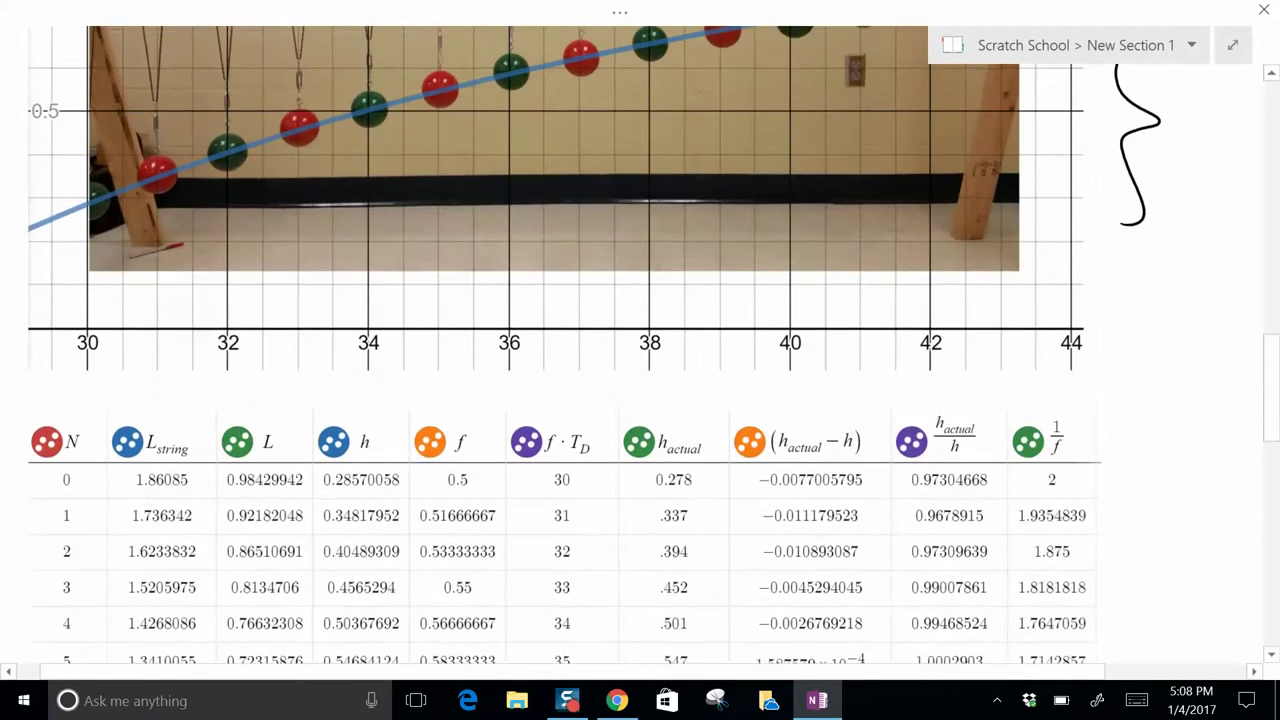
pyautogui.scroll(12, 640, 345)
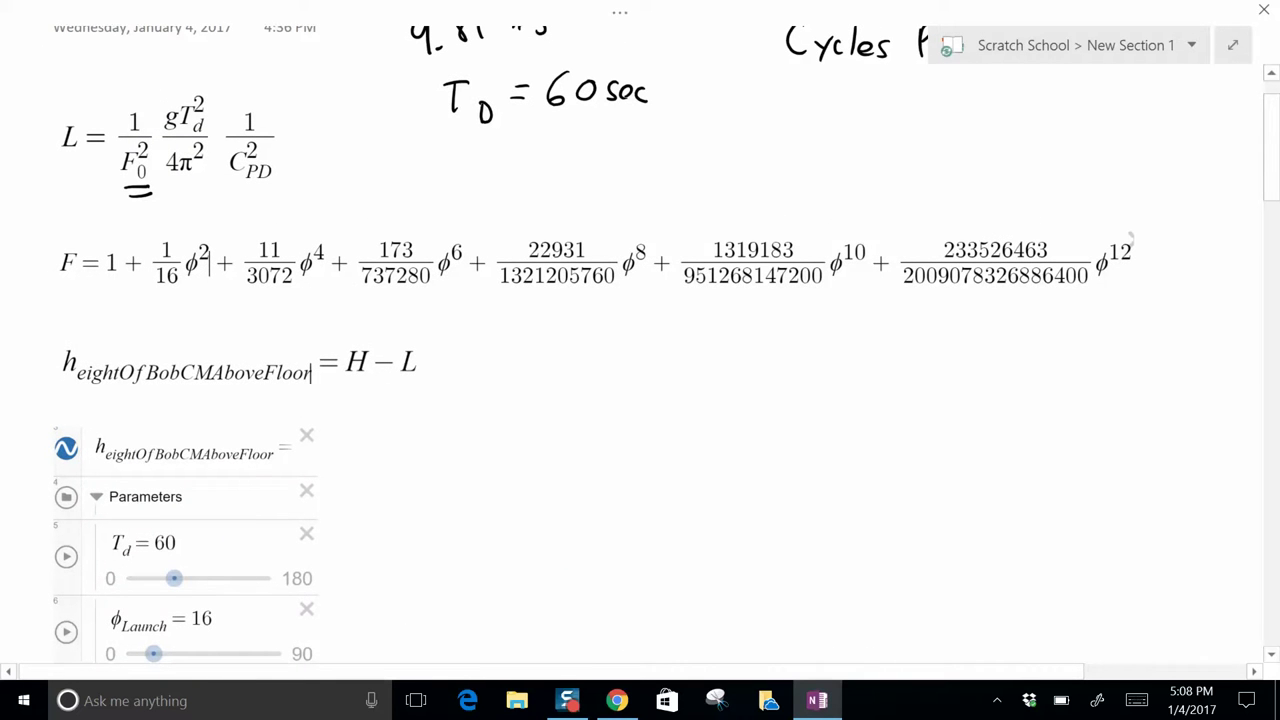
pyautogui.moveTo(185, 283); pyautogui.dragTo(199, 284)
pyautogui.moveTo(310, 283); pyautogui.dragTo(302, 282)
pyautogui.moveTo(441, 283); pyautogui.dragTo(452, 286)
pyautogui.moveTo(105, 288); pyautogui.dragTo(123, 286)
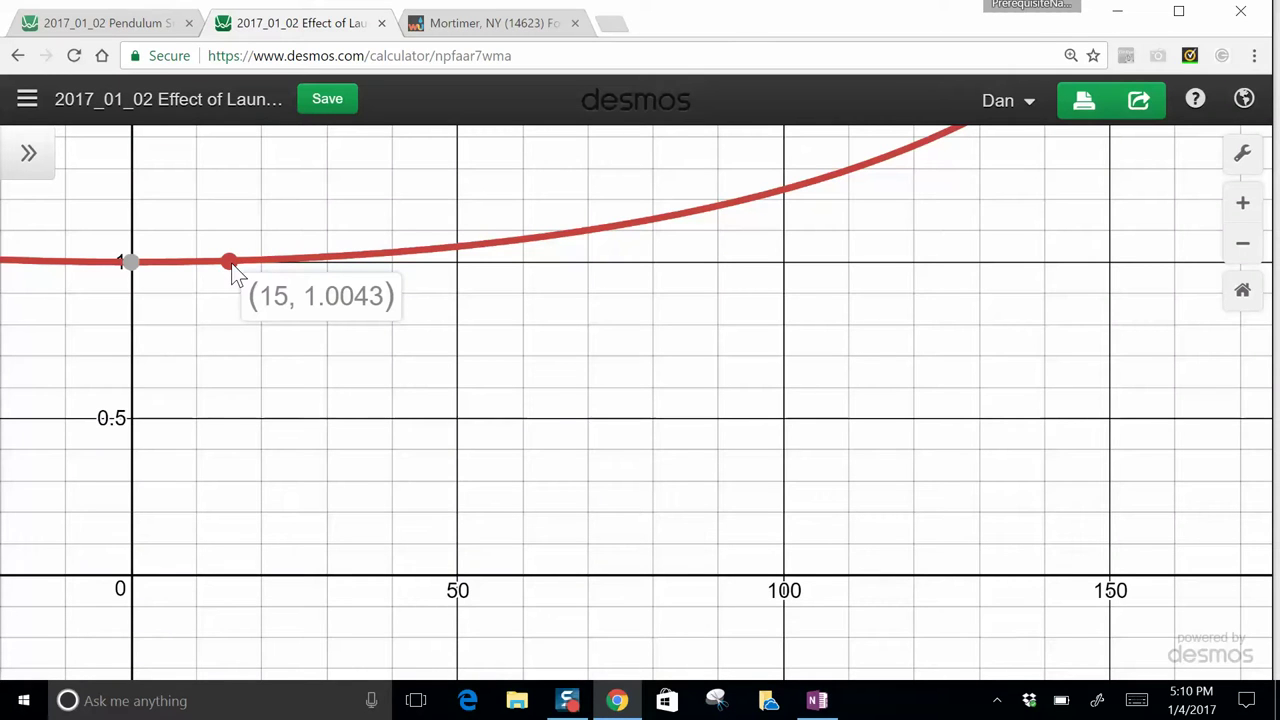
# Trace the red correction-factor curve upward from launch angle 15 (1.0043), dismiss the point, and return to OneNote
pyautogui.moveTo(231, 267); pyautogui.dragTo(263, 268)
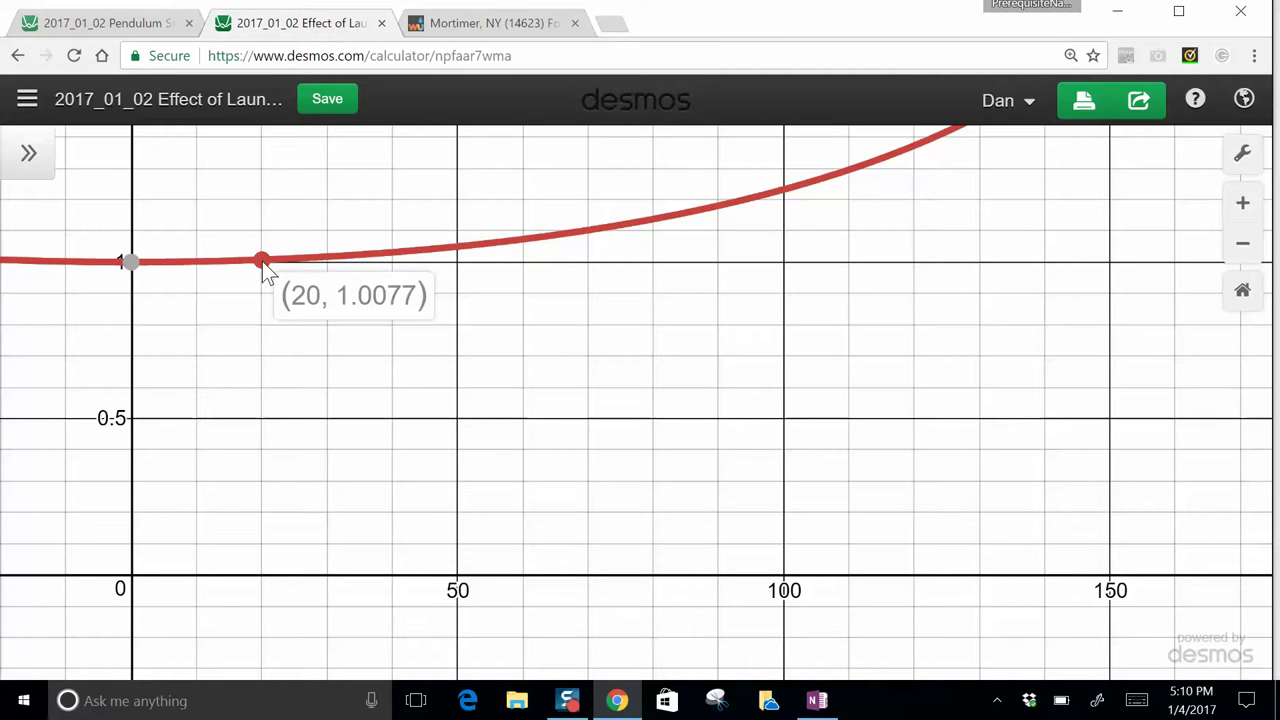
pyautogui.moveTo(265, 272); pyautogui.dragTo(284, 275)
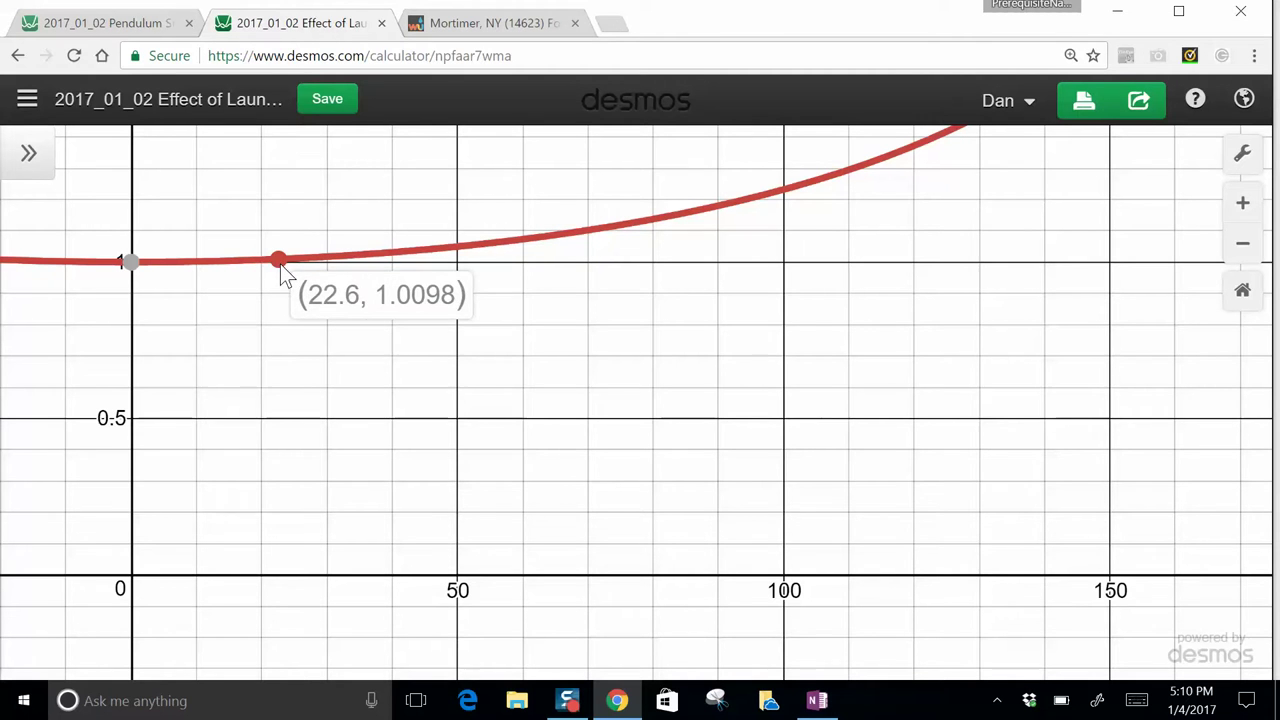
pyautogui.moveTo(284, 275); pyautogui.dragTo(721, 214)
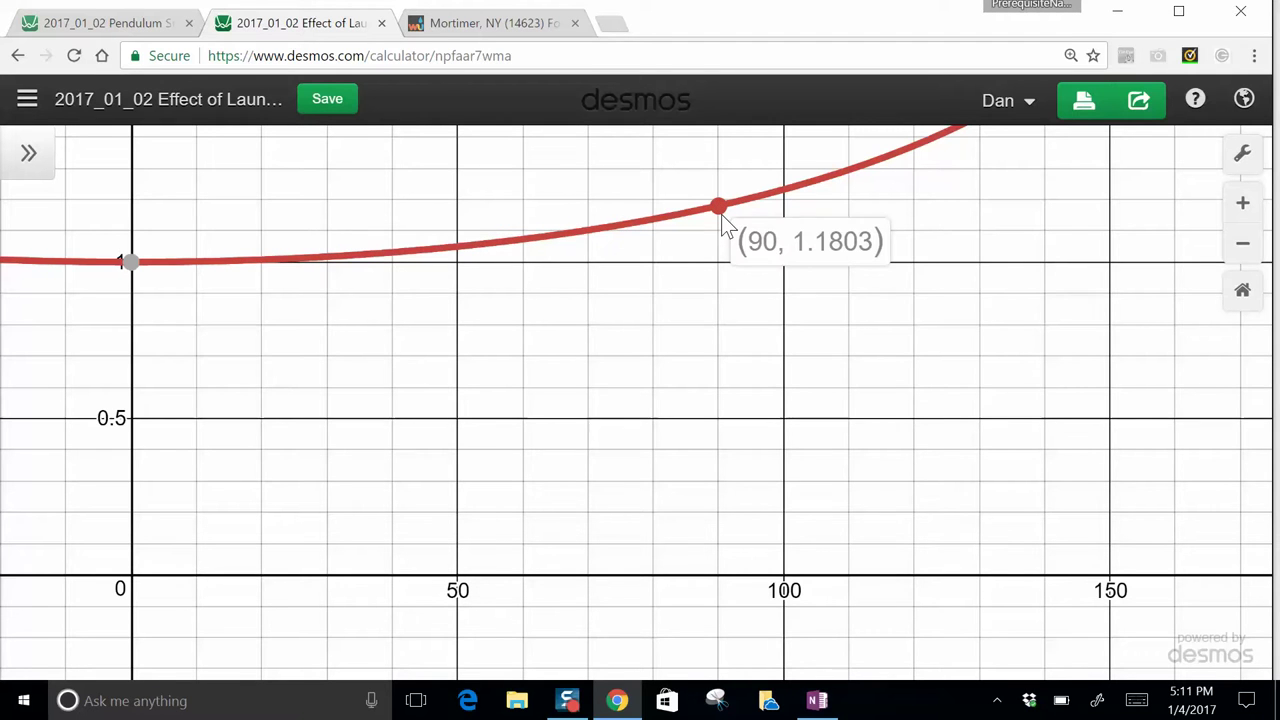
pyautogui.click(721, 214)
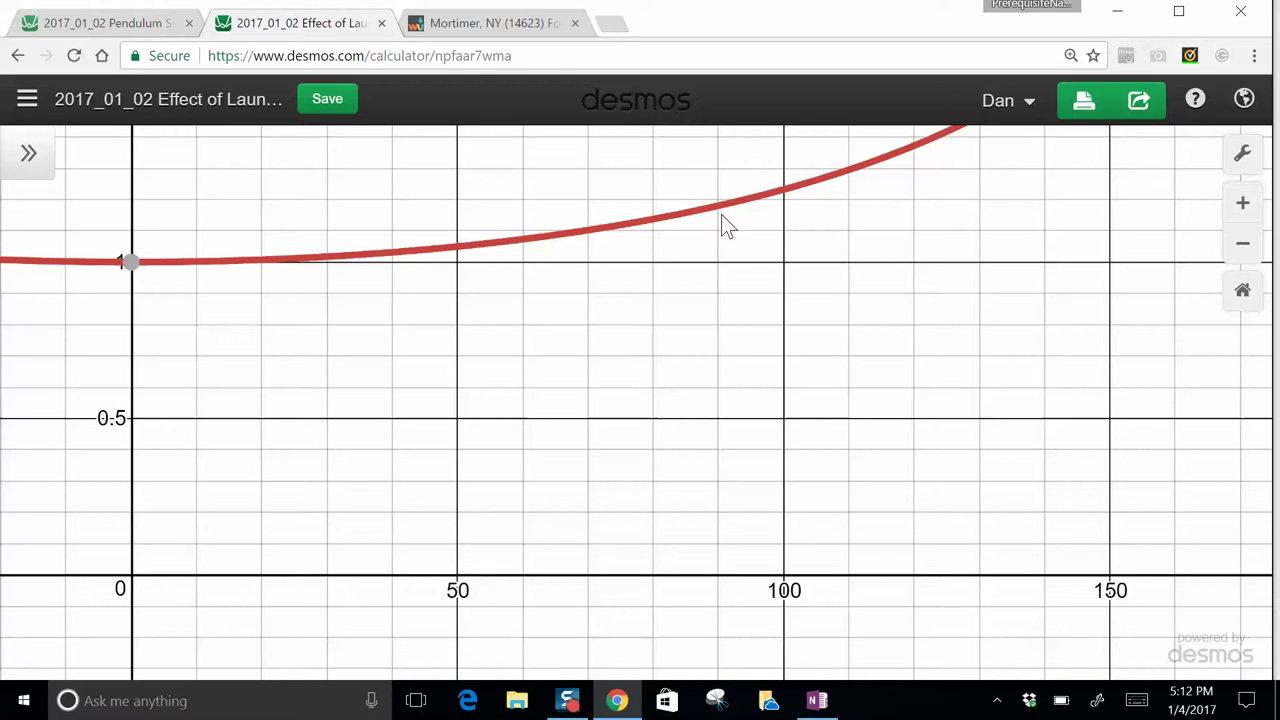
pyautogui.hotkey('alt', 'Tab')
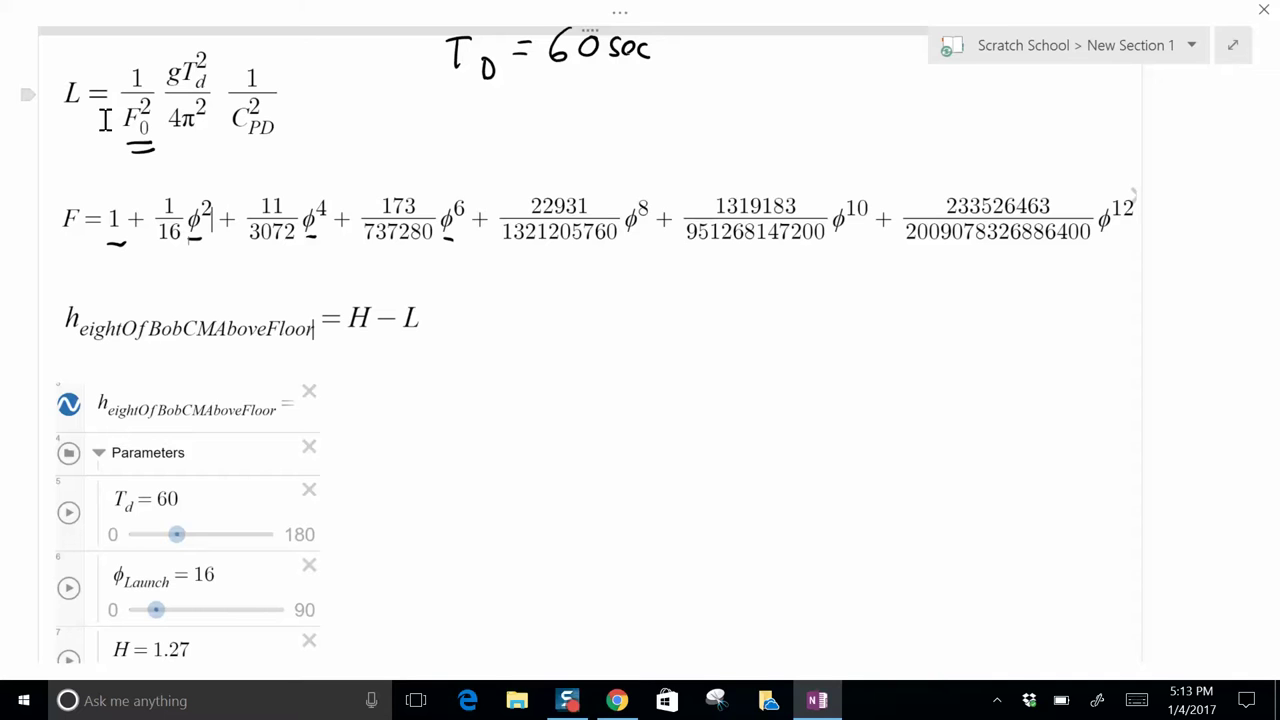
# Scroll through the parameter sliders and bocce pendulum photo graph, then switch to the Desmos calculator
pyautogui.scroll(-10, 105, 119)
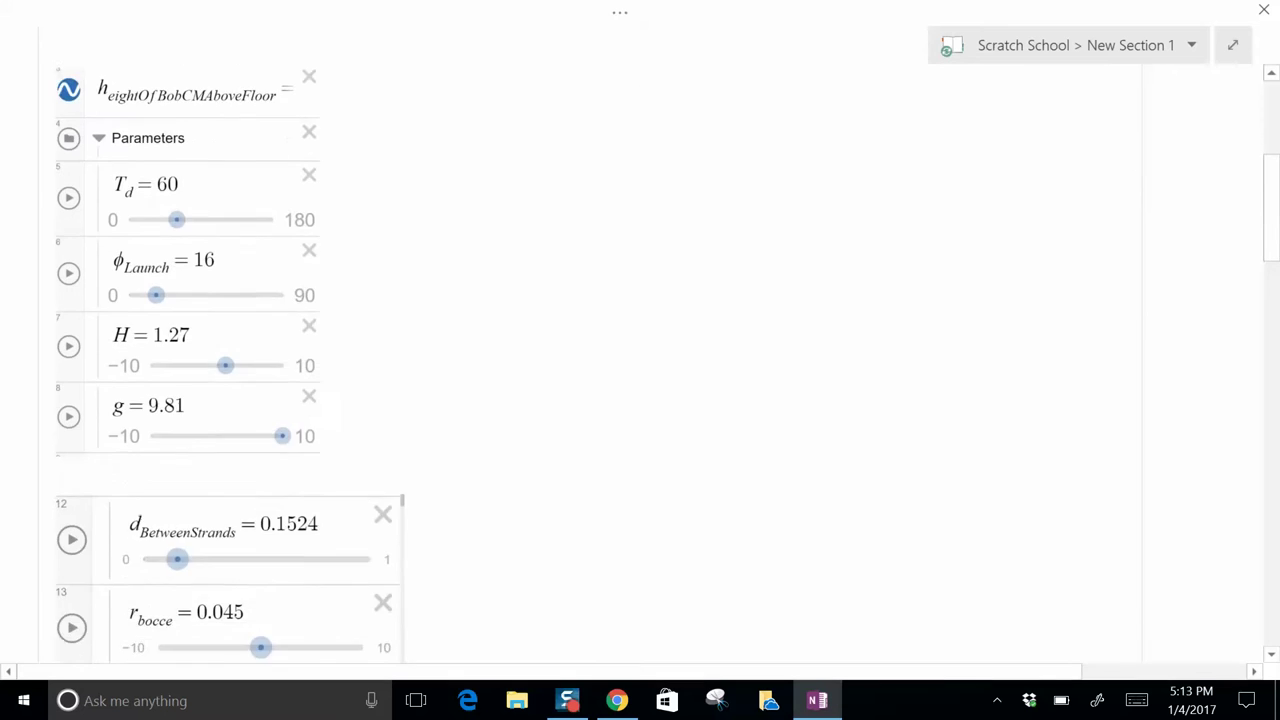
pyautogui.scroll(-4, 583, 360)
pyautogui.scroll(8, 583, 360)
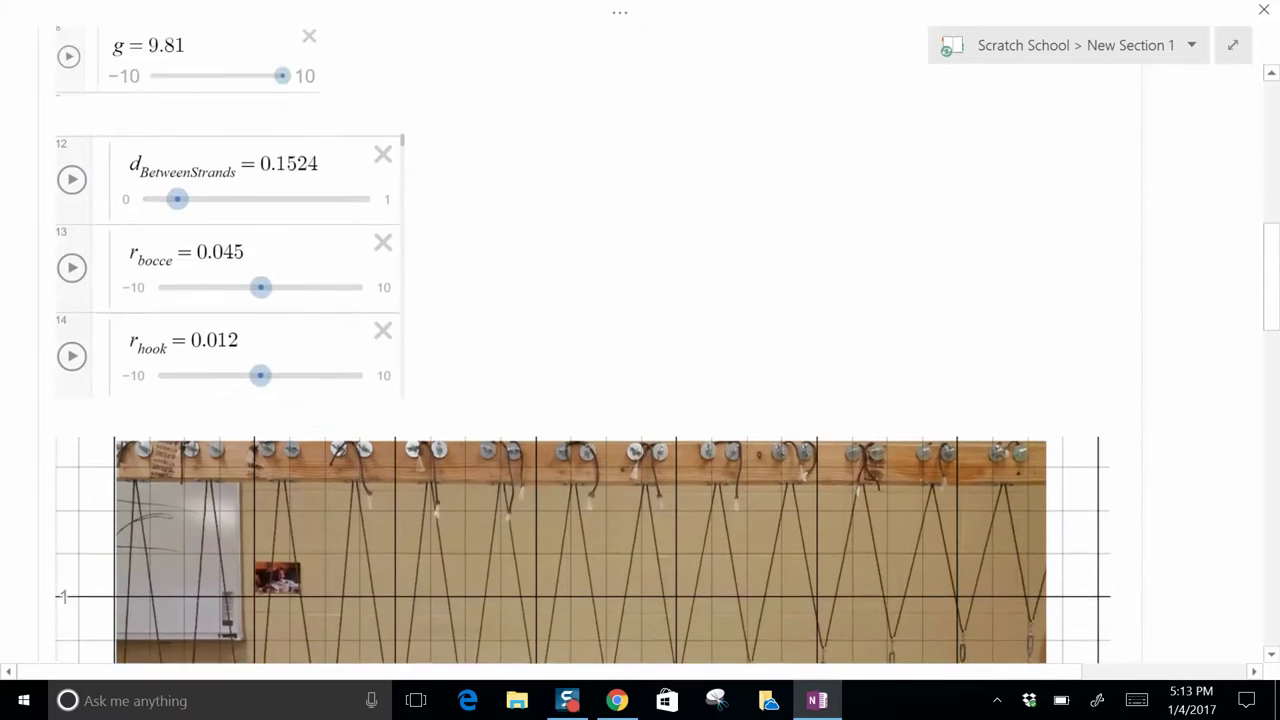
pyautogui.scroll(-2, 640, 345)
pyautogui.scroll(2, 640, 345)
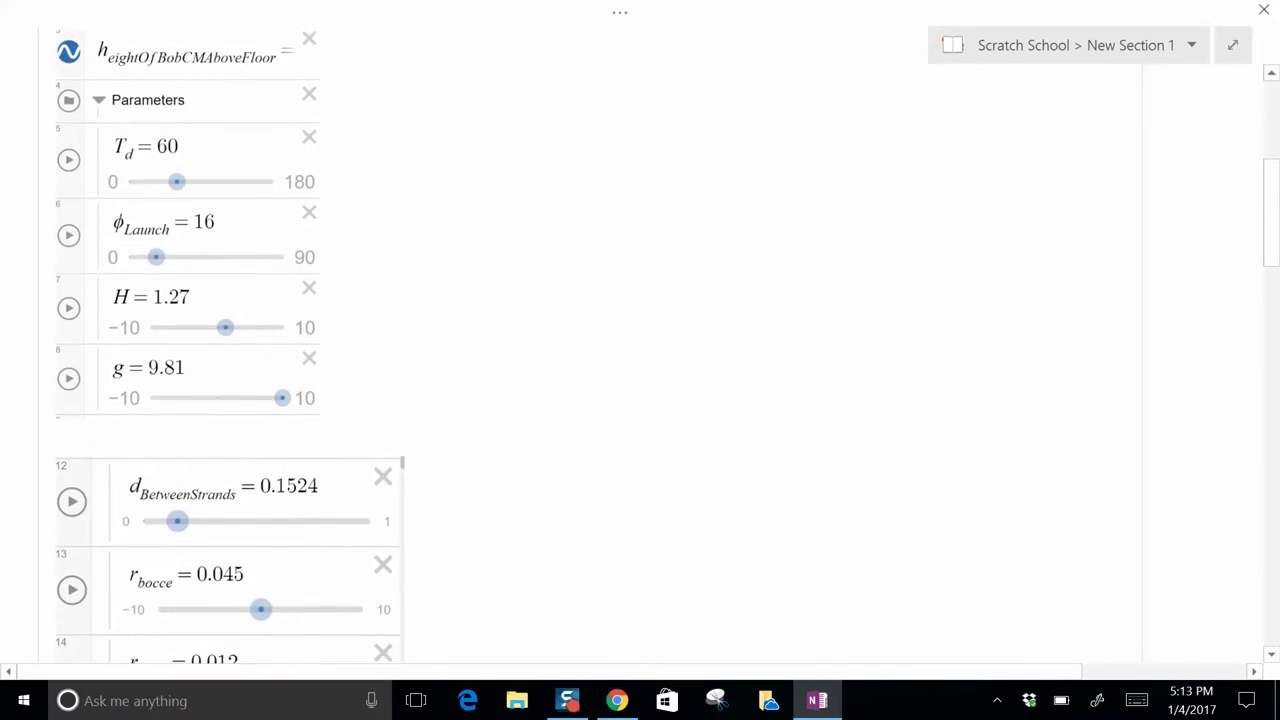
pyautogui.scroll(-5, 640, 345)
pyautogui.scroll(-4, 583, 383)
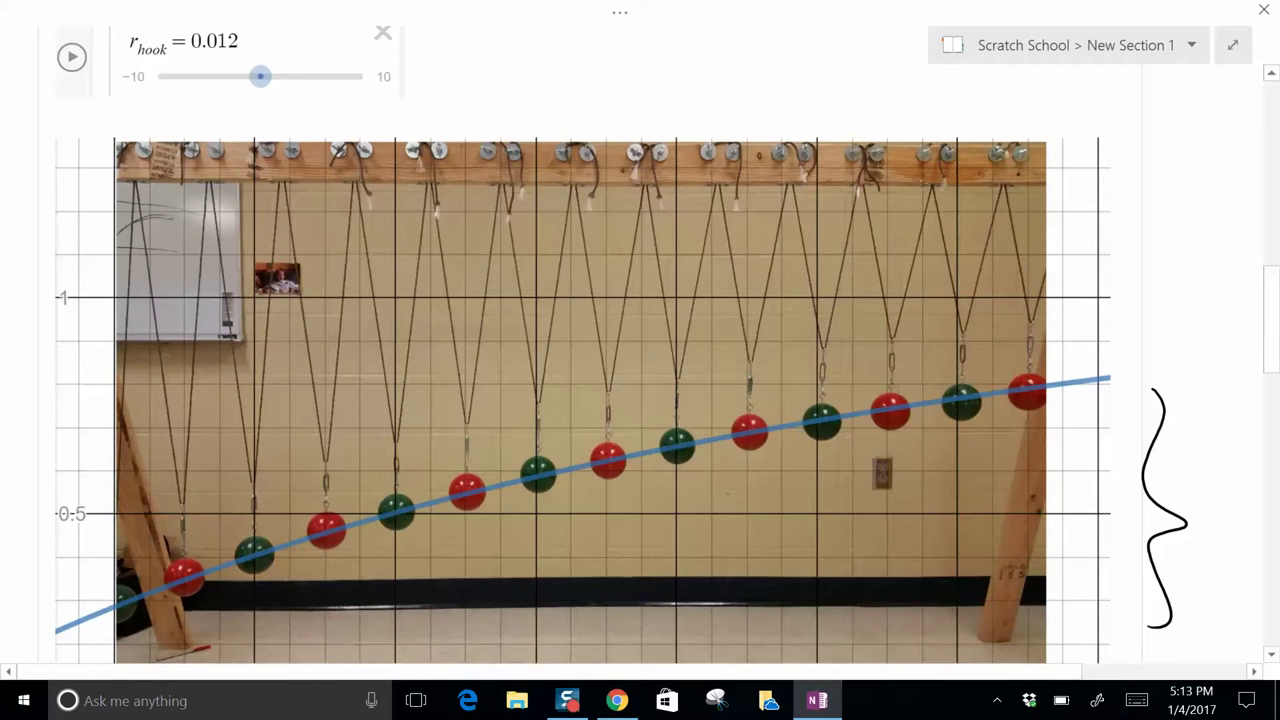
pyautogui.hotkey('alt', 'Tab')
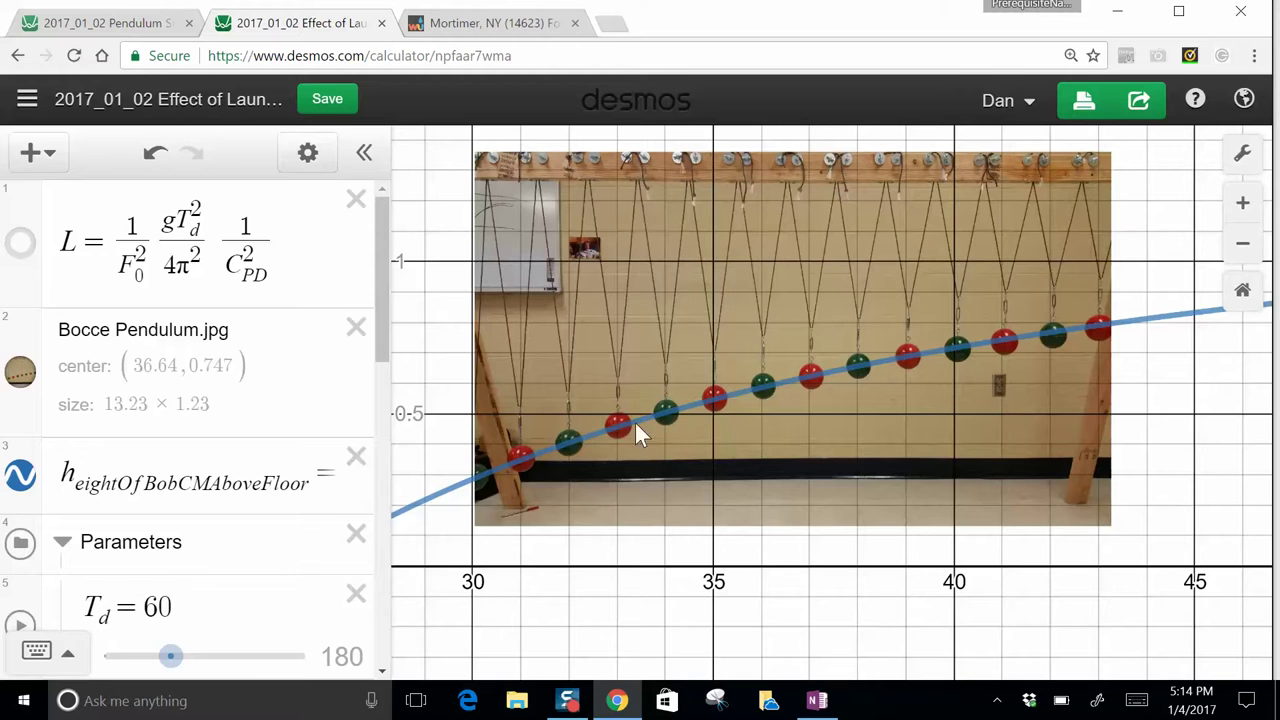
# Back in OneNote, look through the graph and the h_actual versus h data table
pyautogui.hotkey('alt', 'Tab')
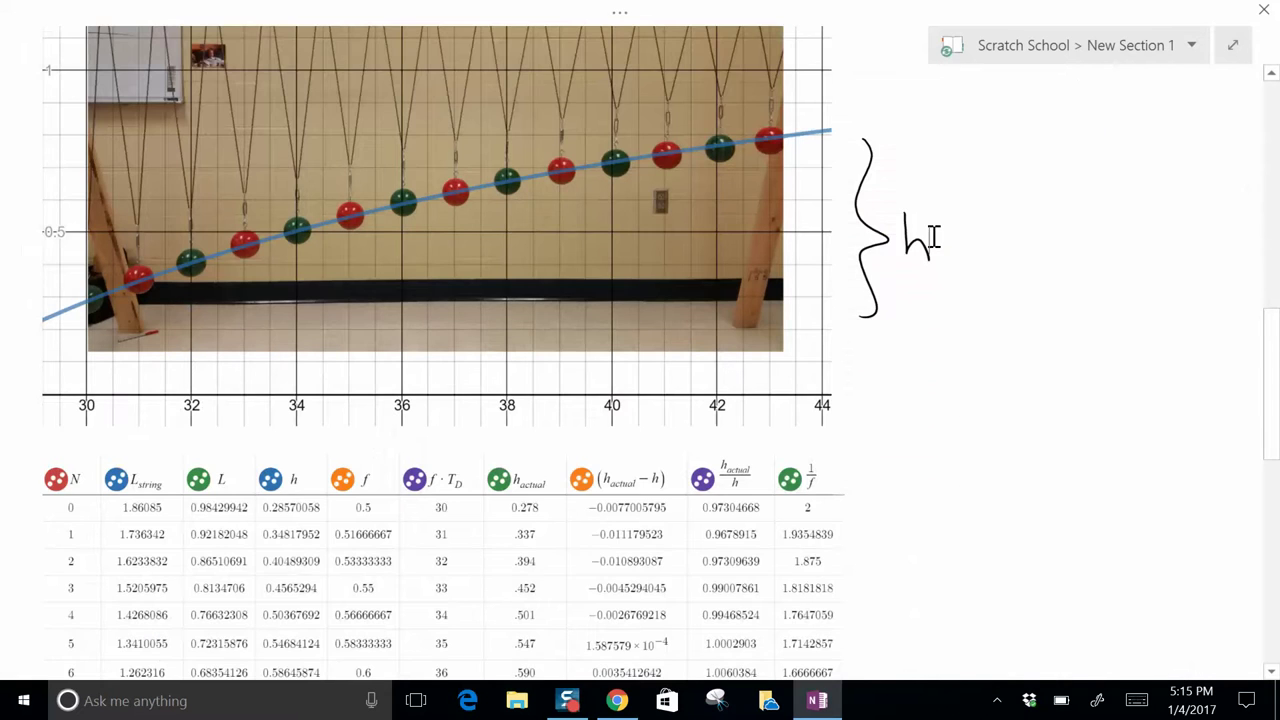
pyautogui.scroll(-2, 440, 360)
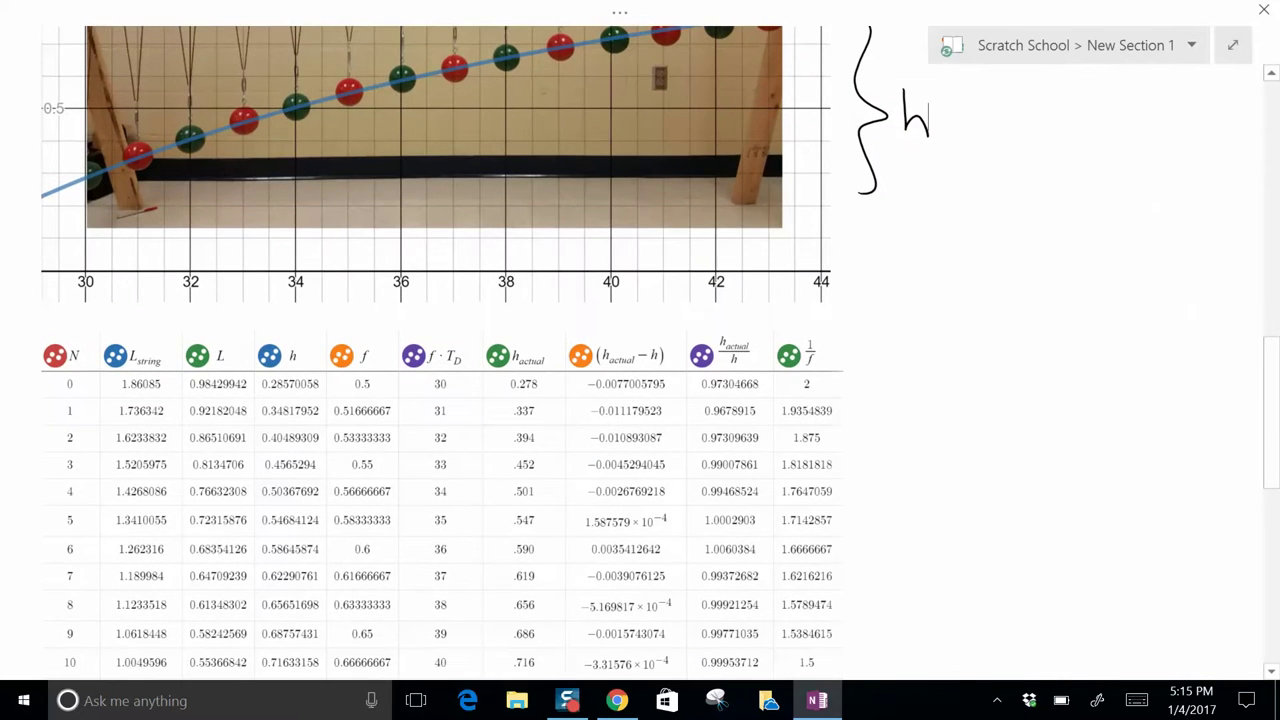
pyautogui.scroll(-1, 440, 360)
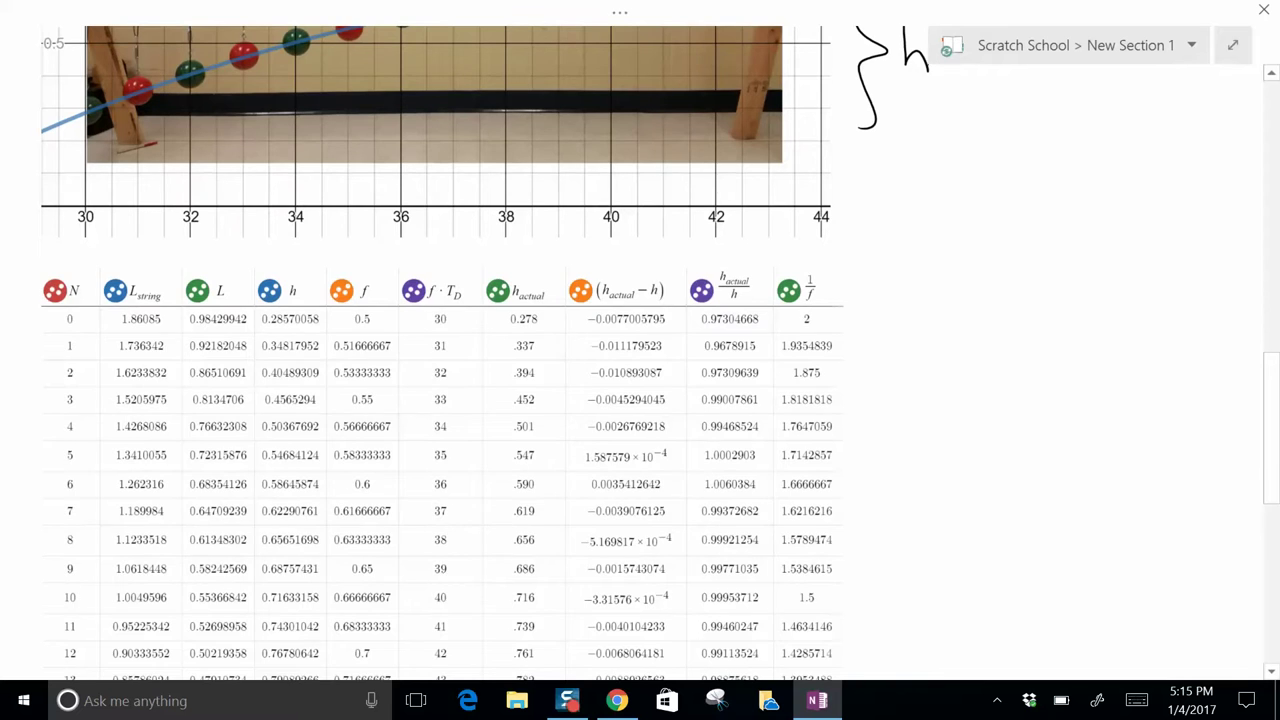
pyautogui.scroll(1, 440, 360)
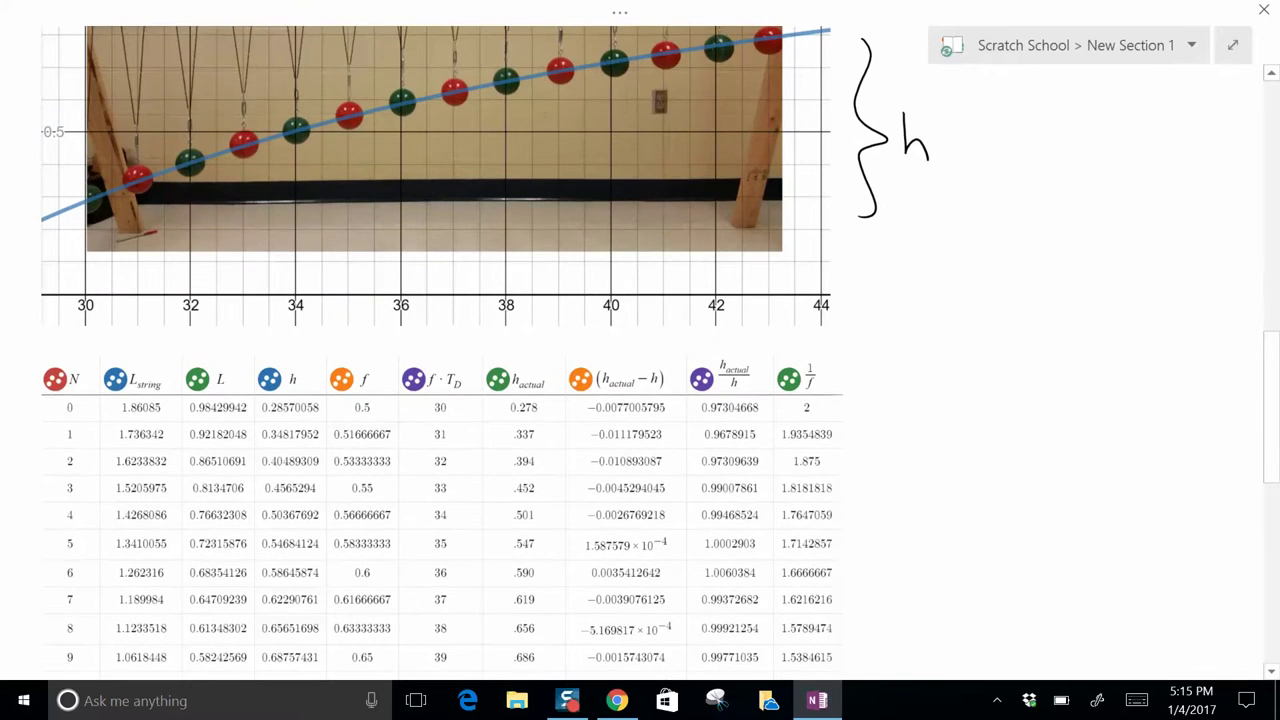
pyautogui.scroll(1, 440, 360)
pyautogui.scroll(1, 450, 350)
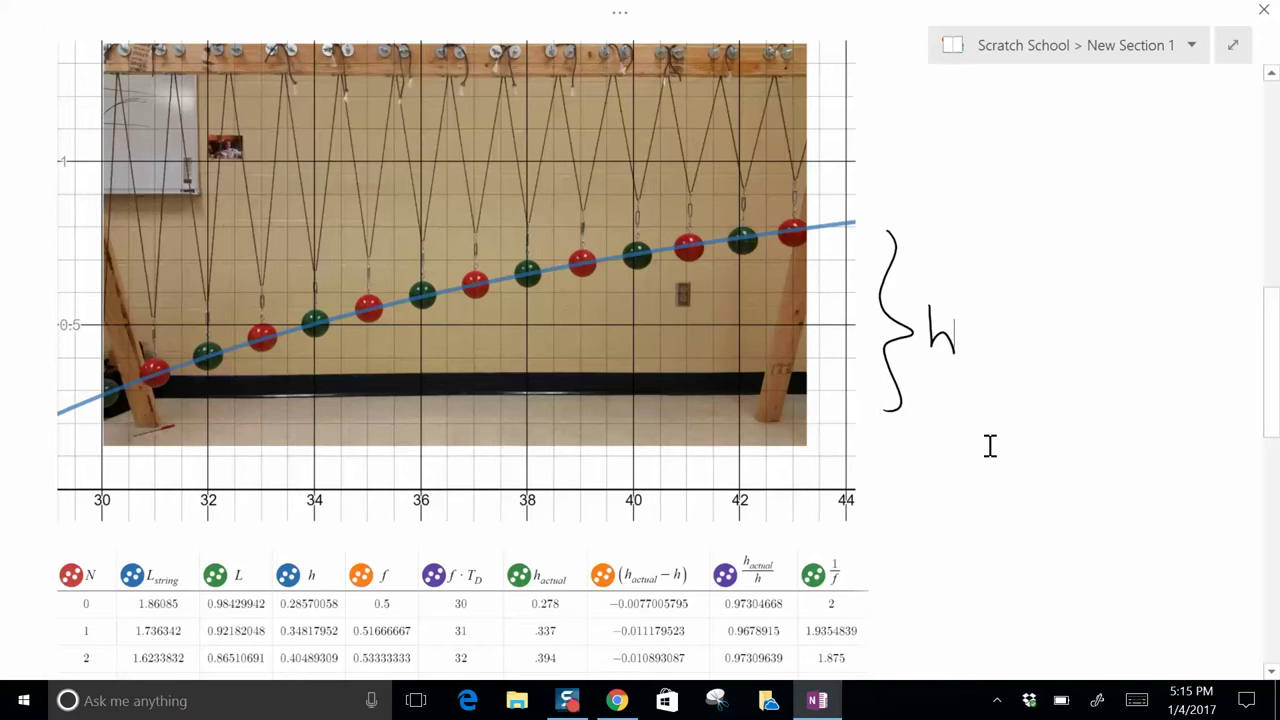
pyautogui.scroll(-3, 990, 446)
pyautogui.scroll(-3, 640, 400)
pyautogui.scroll(3, 640, 400)
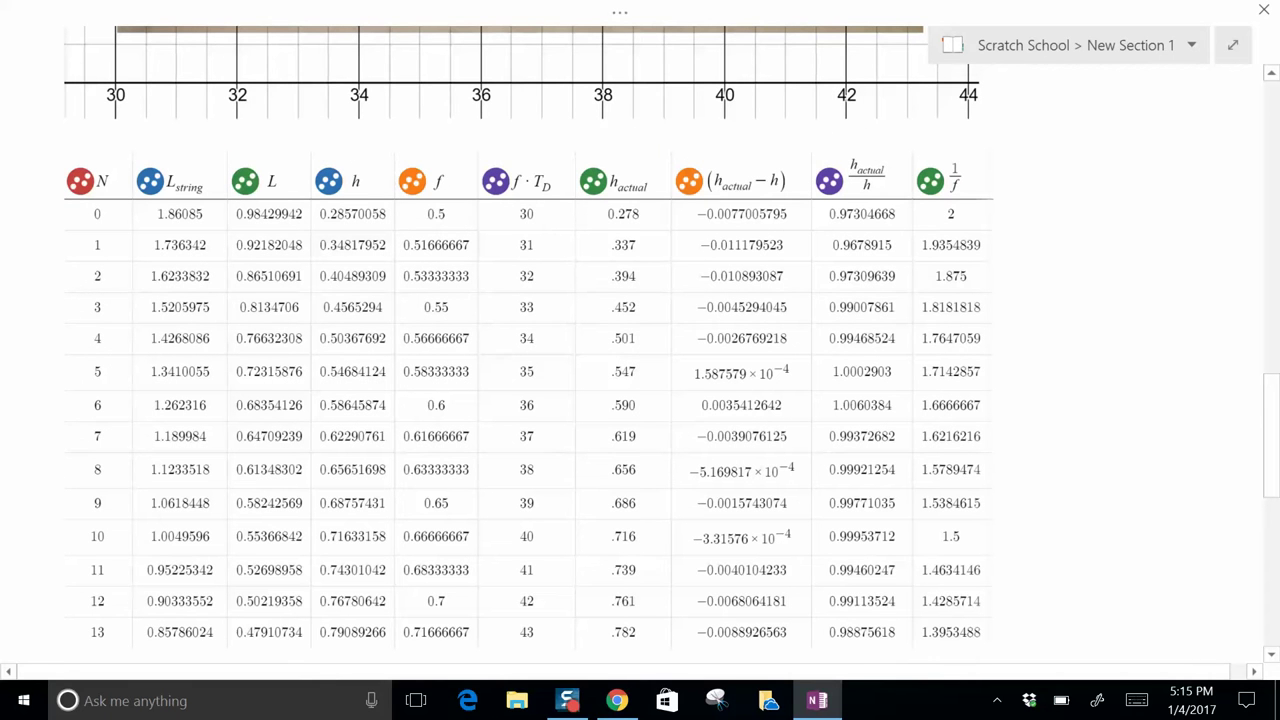
pyautogui.scroll(-1, 594, 222)
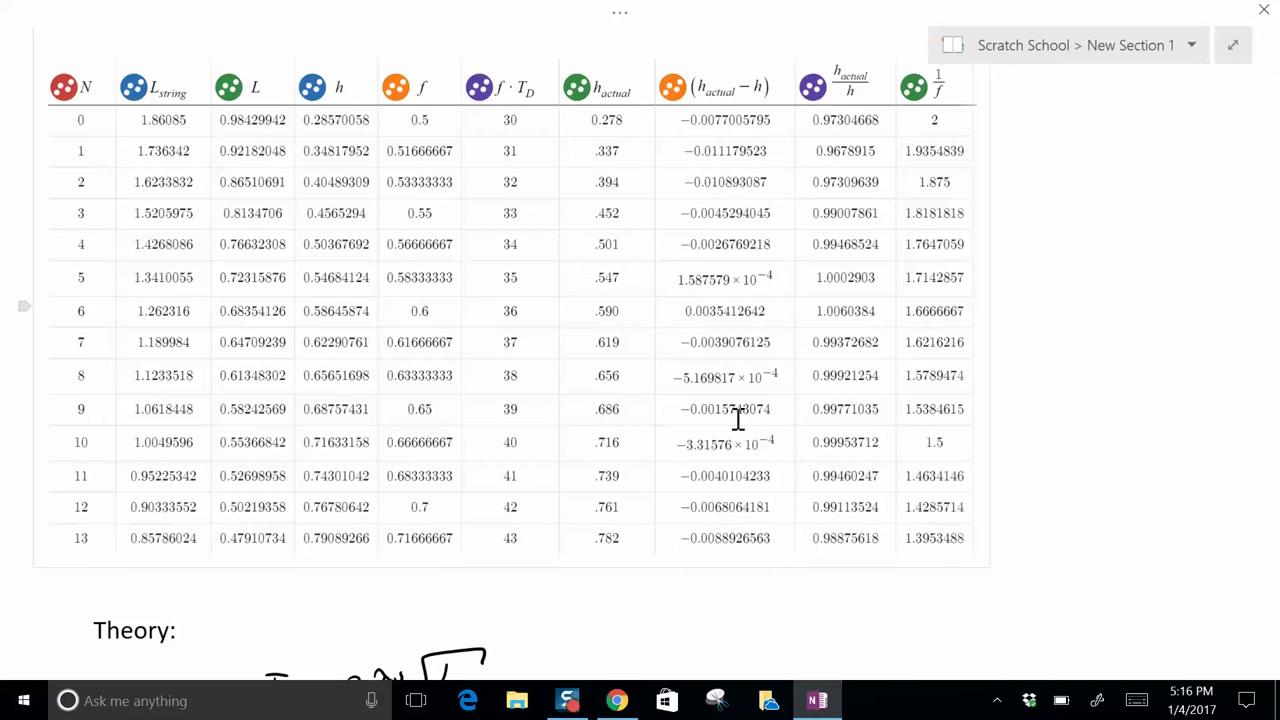
# Scroll down to the string-geometry diagram with its L_string formula and turnbuckle note
pyautogui.scroll(-10, 737, 420)
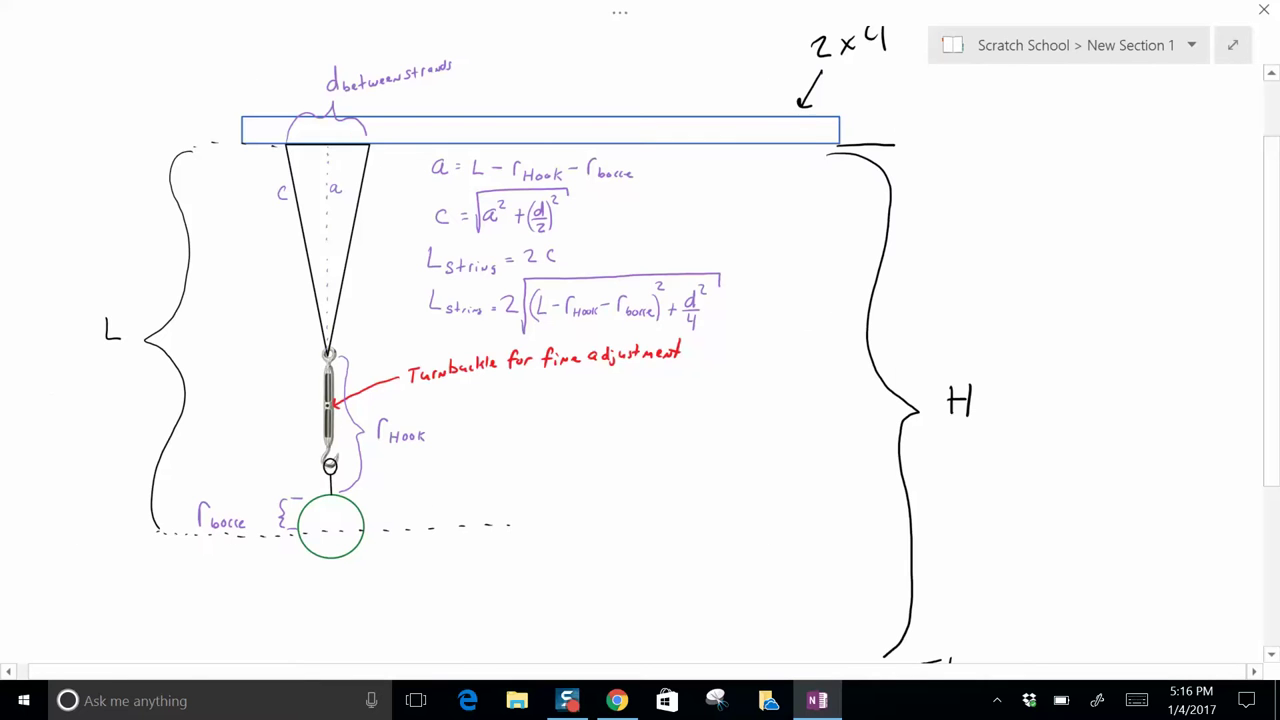